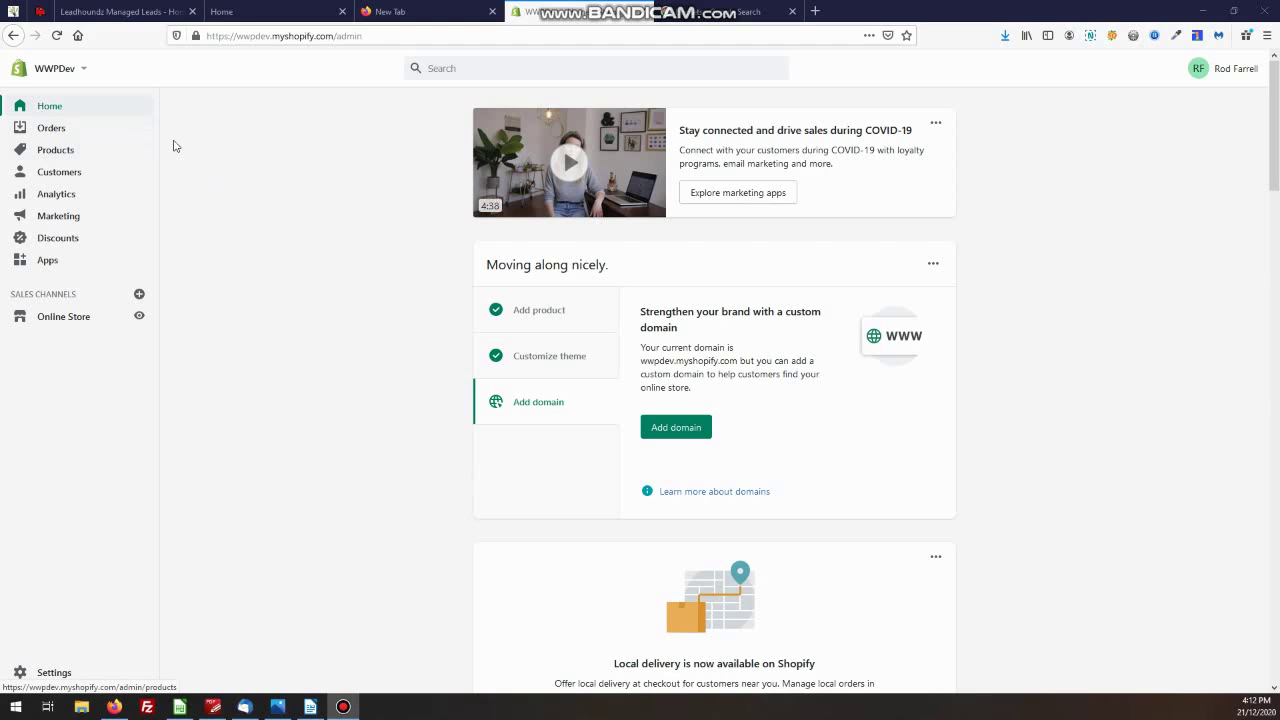
Start a new product in the store's product list and title it "xvdg Walker".
left_click(44, 154)
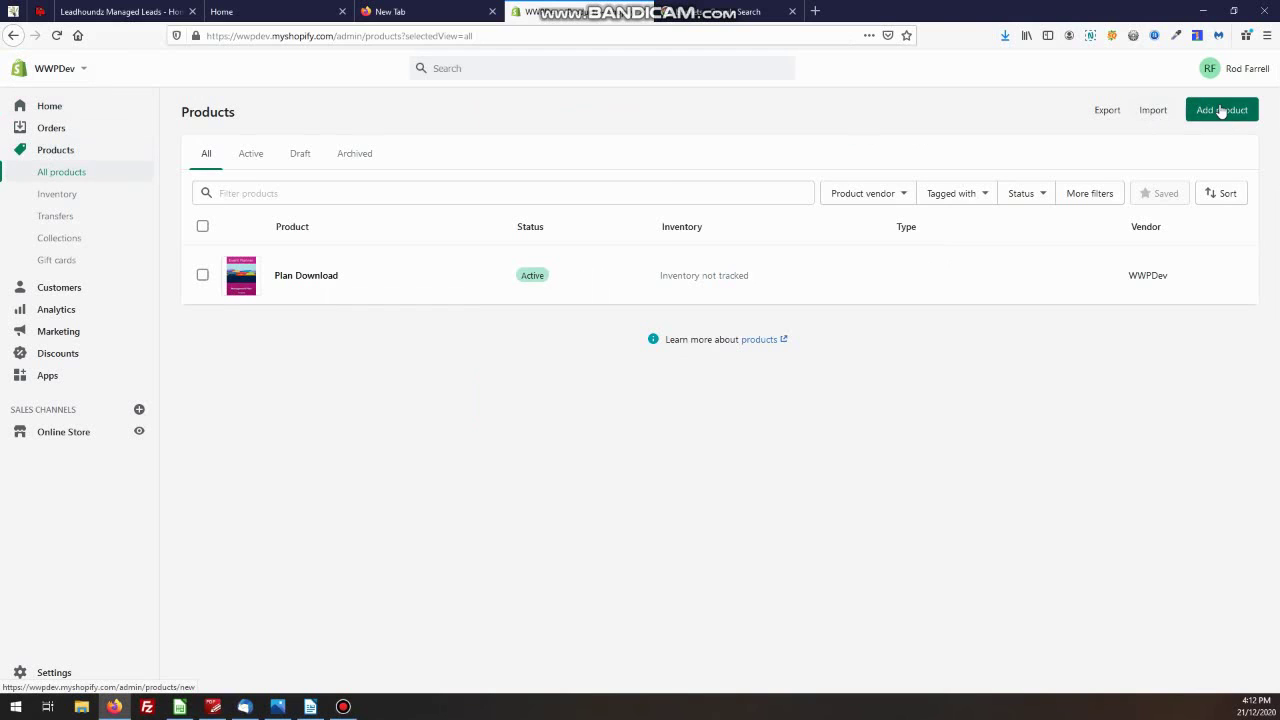
left_click(1221, 111)
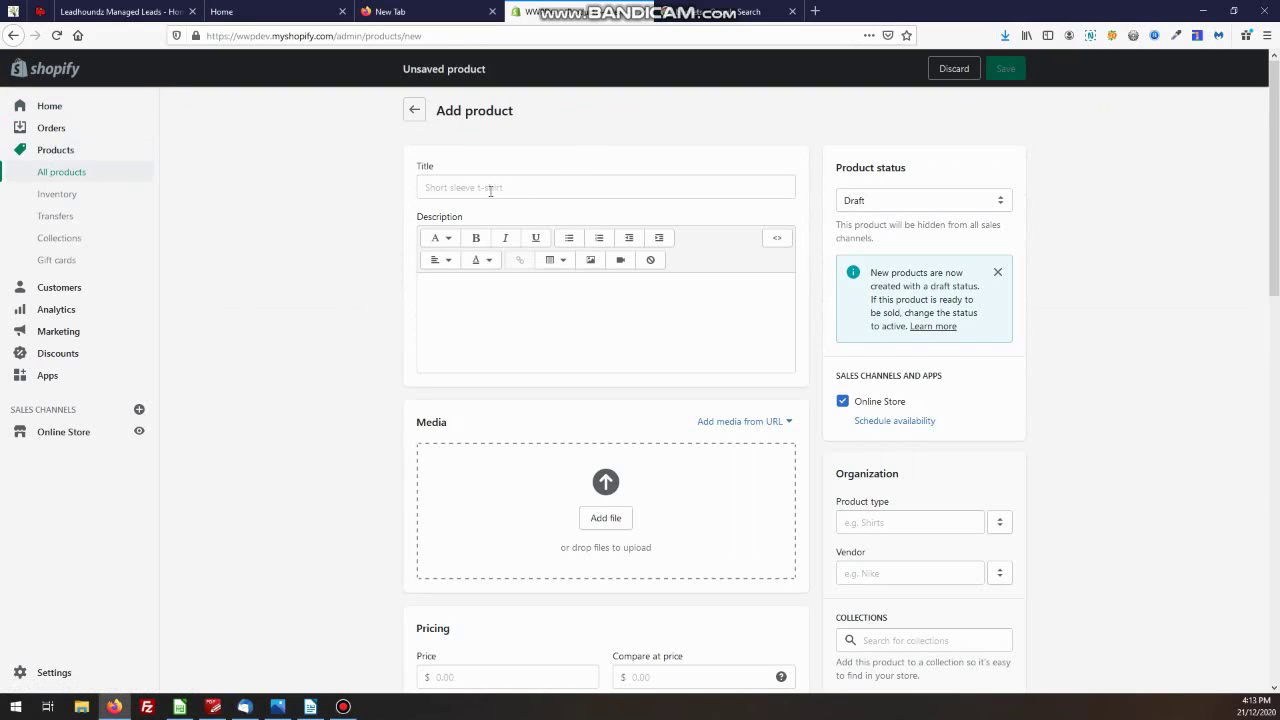
left_click(489, 187)
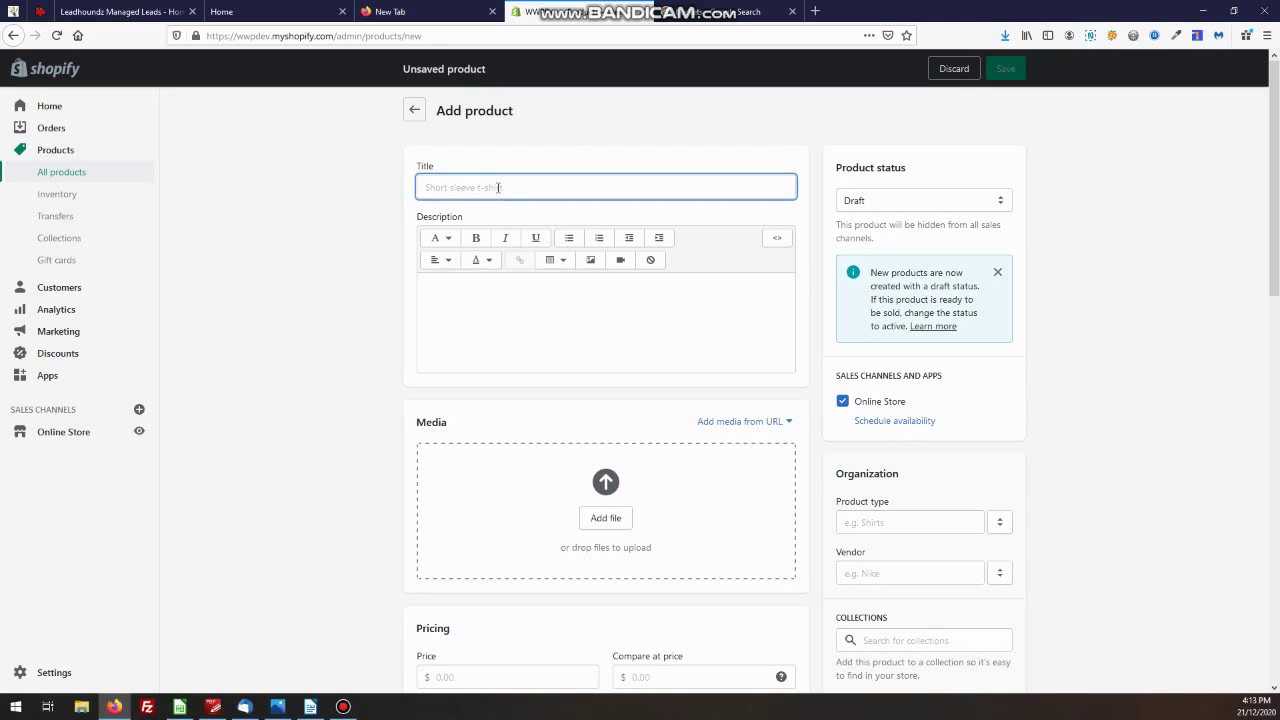
type("xvdg Wa")
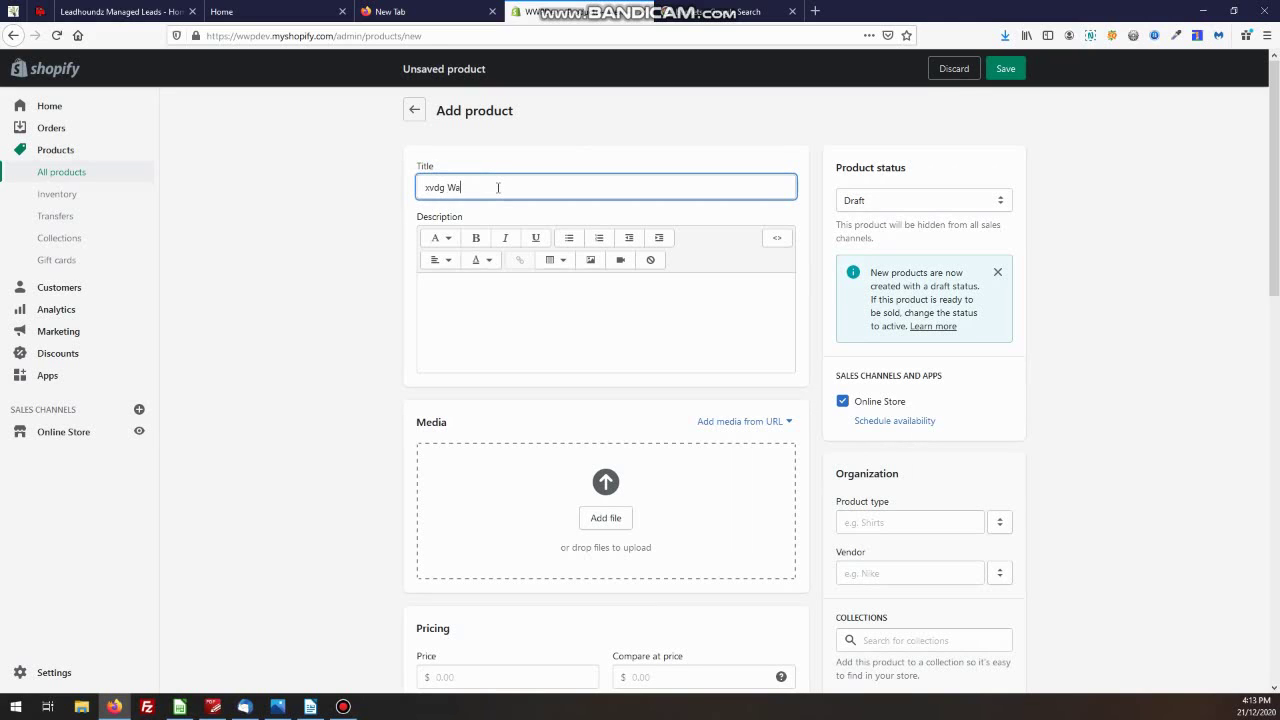
type("lker")
Enter "descriptiion" as the product description and upload the red walker photo as its media.
left_click(433, 281)
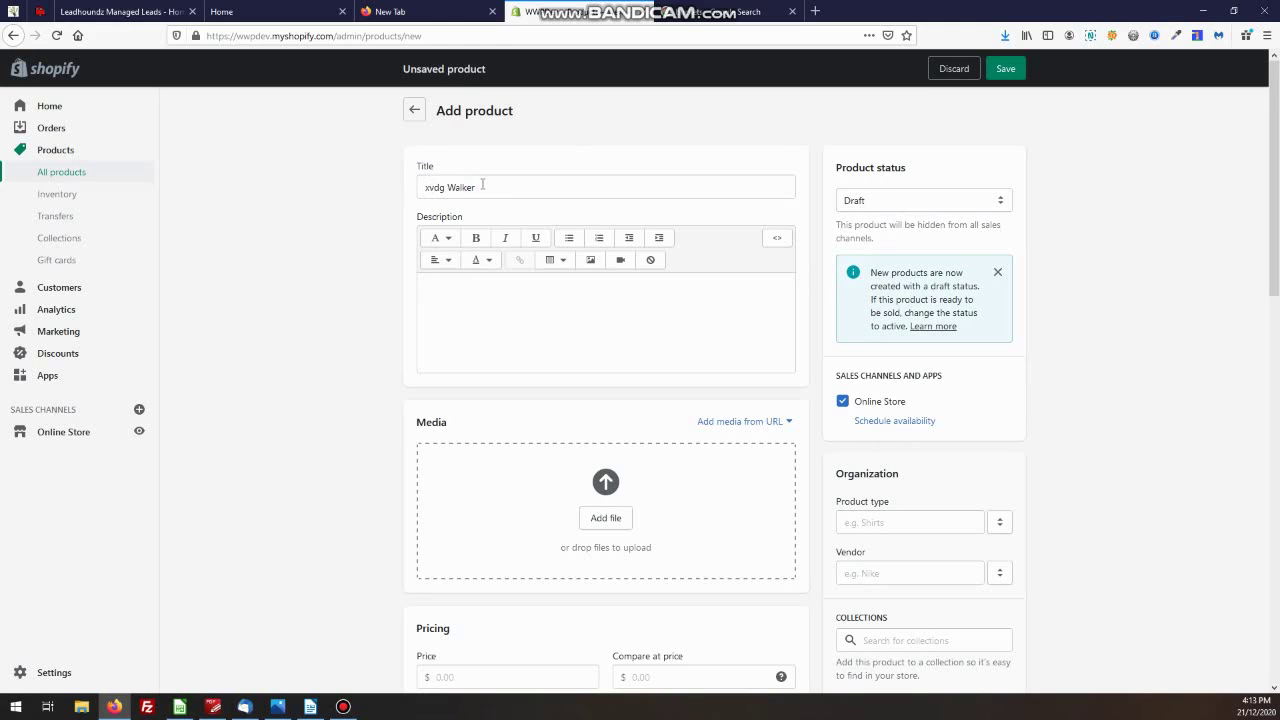
left_click(431, 286)
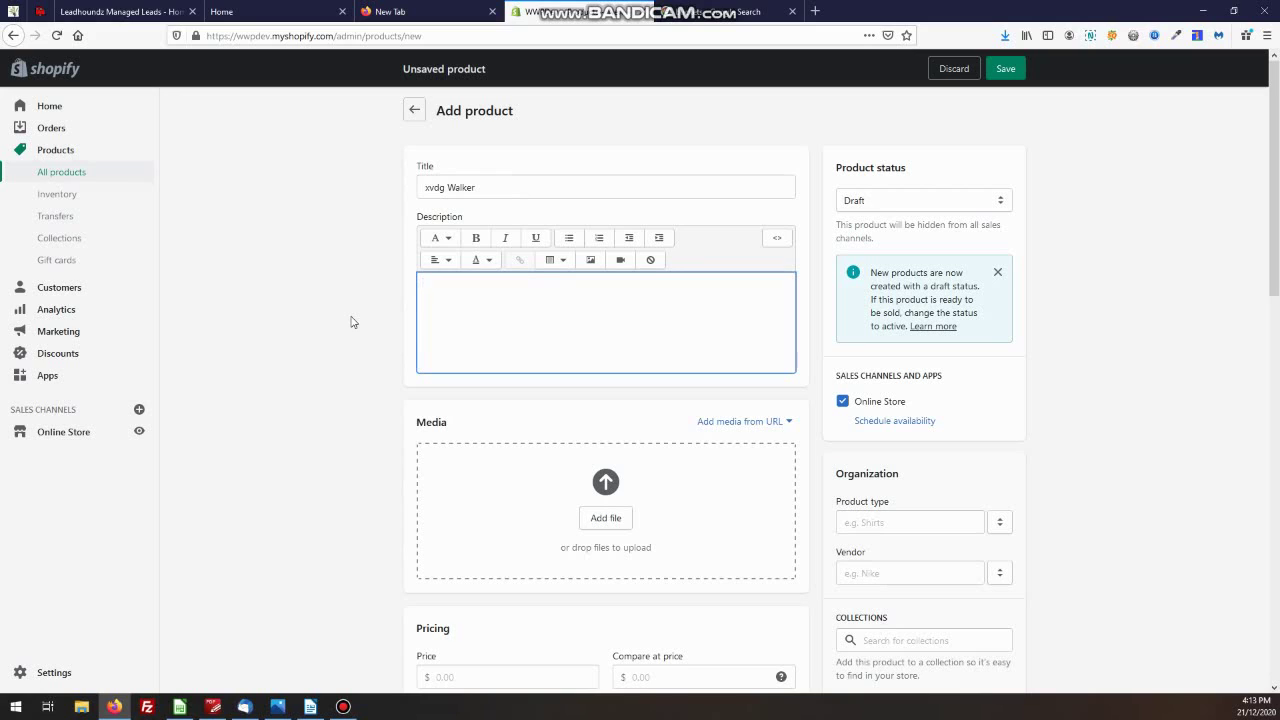
type("descriptiion")
left_click(396, 406)
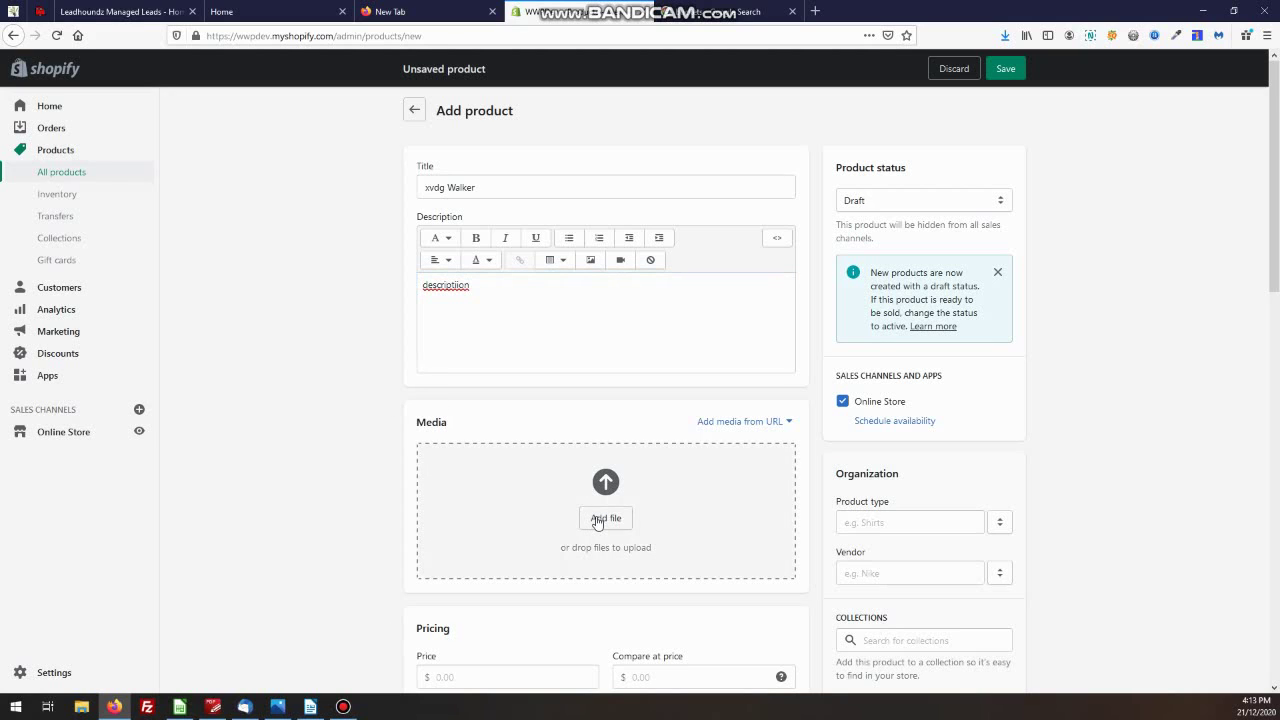
left_click(597, 521)
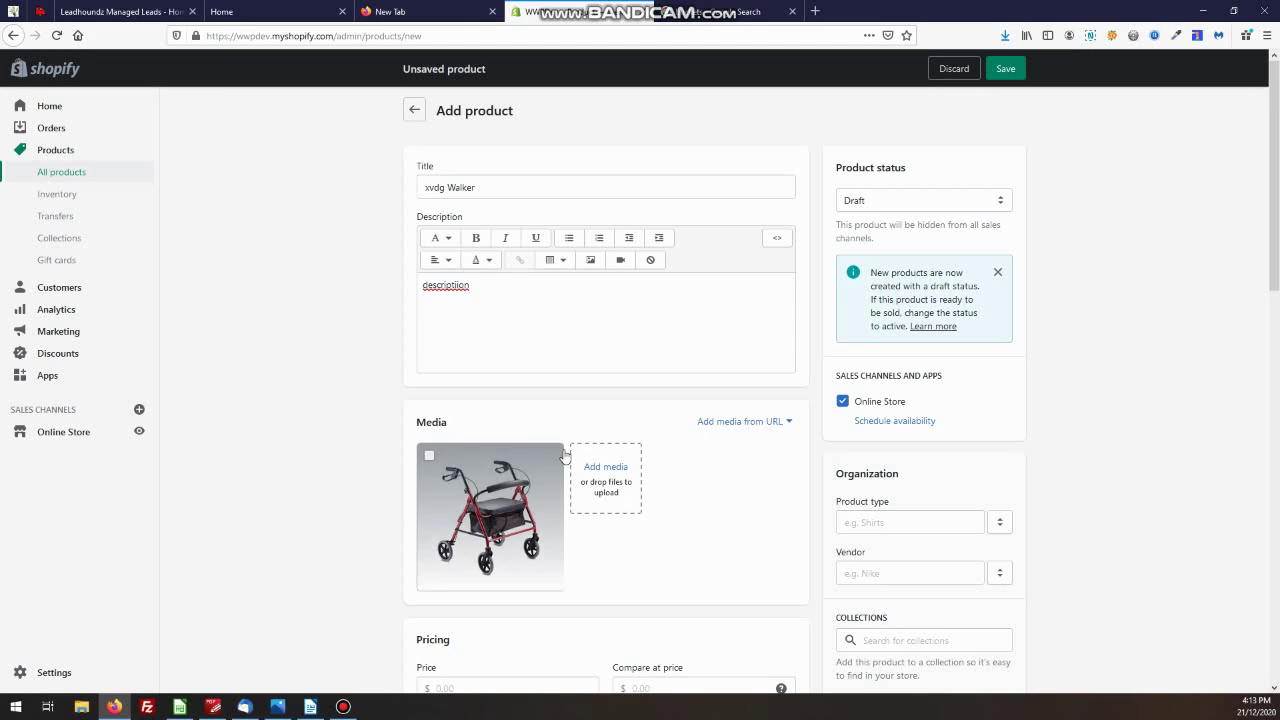
Set the product's price to $330 and its cost per item to $200.
scroll(346, 510, "down", 1)
scroll(346, 513, "down", 1)
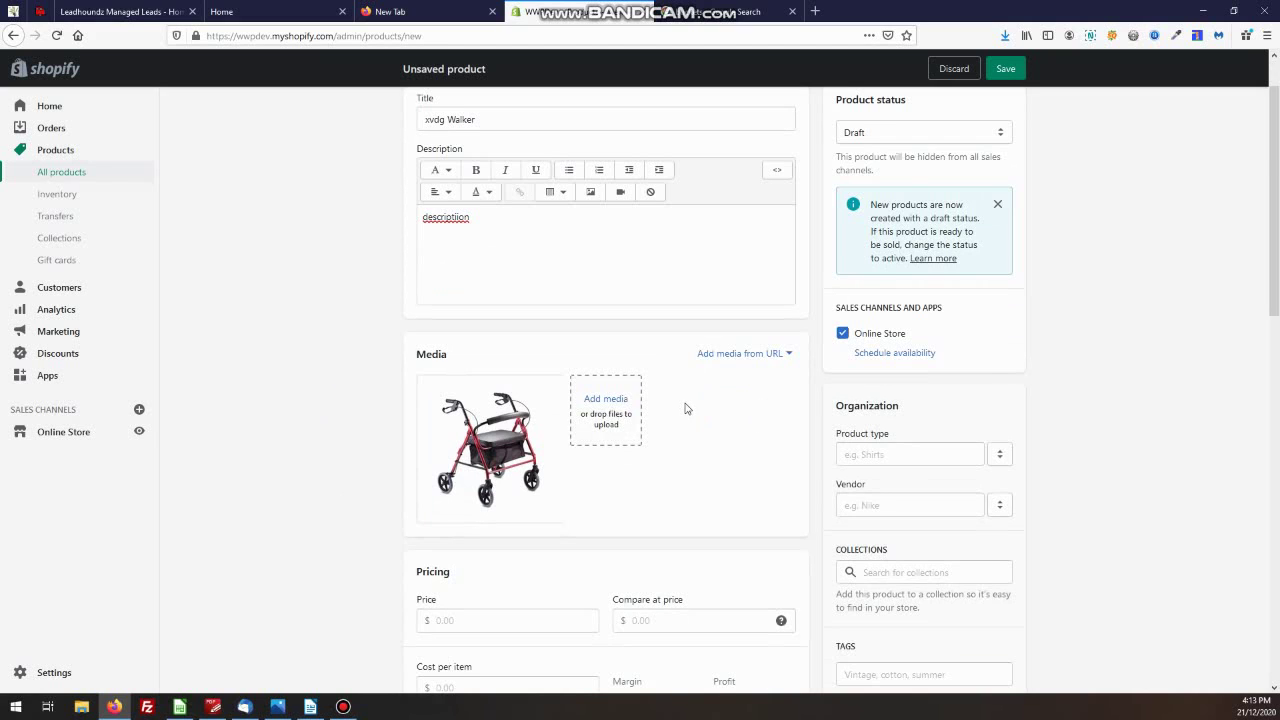
scroll(269, 280, "down", 3)
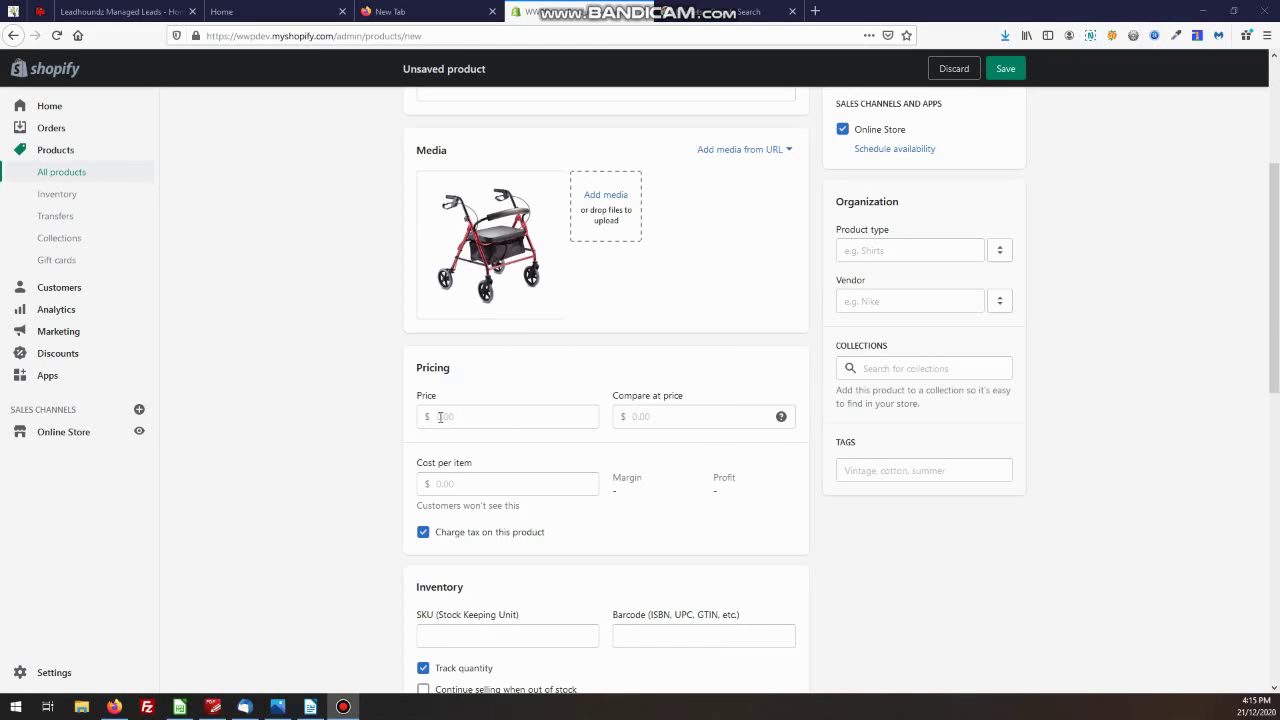
left_click(432, 417)
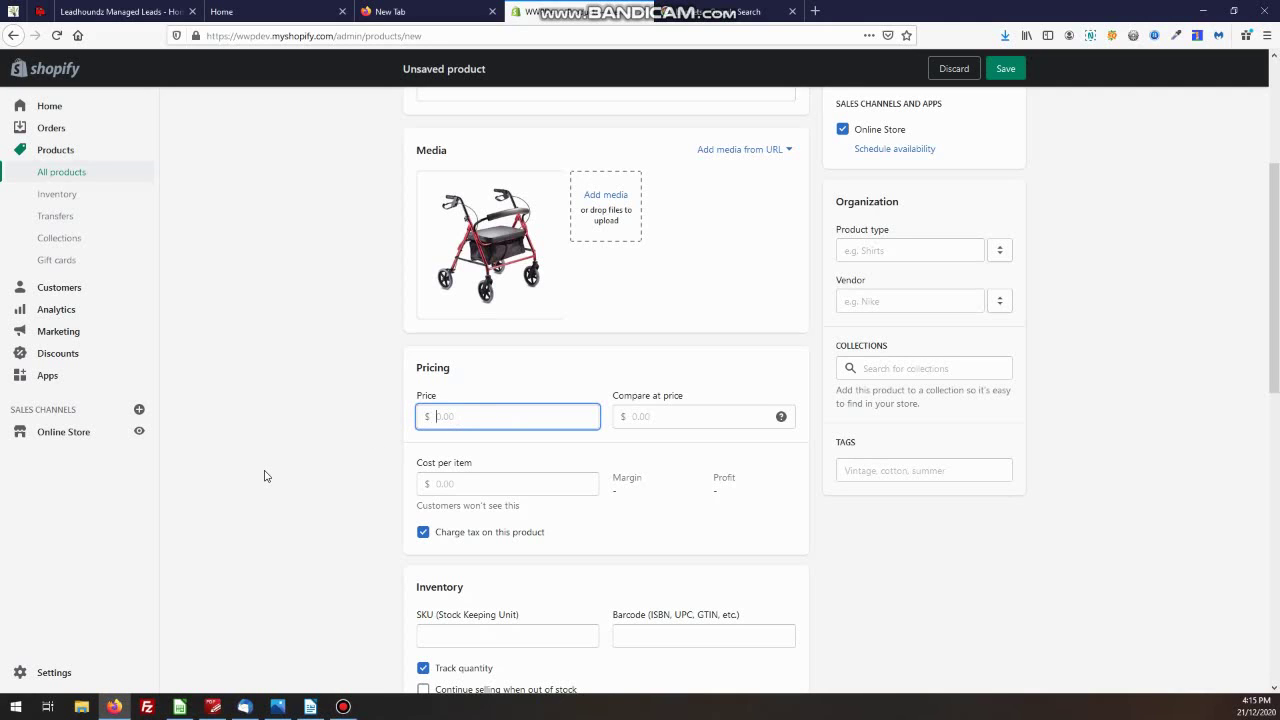
type("330")
left_click(450, 483)
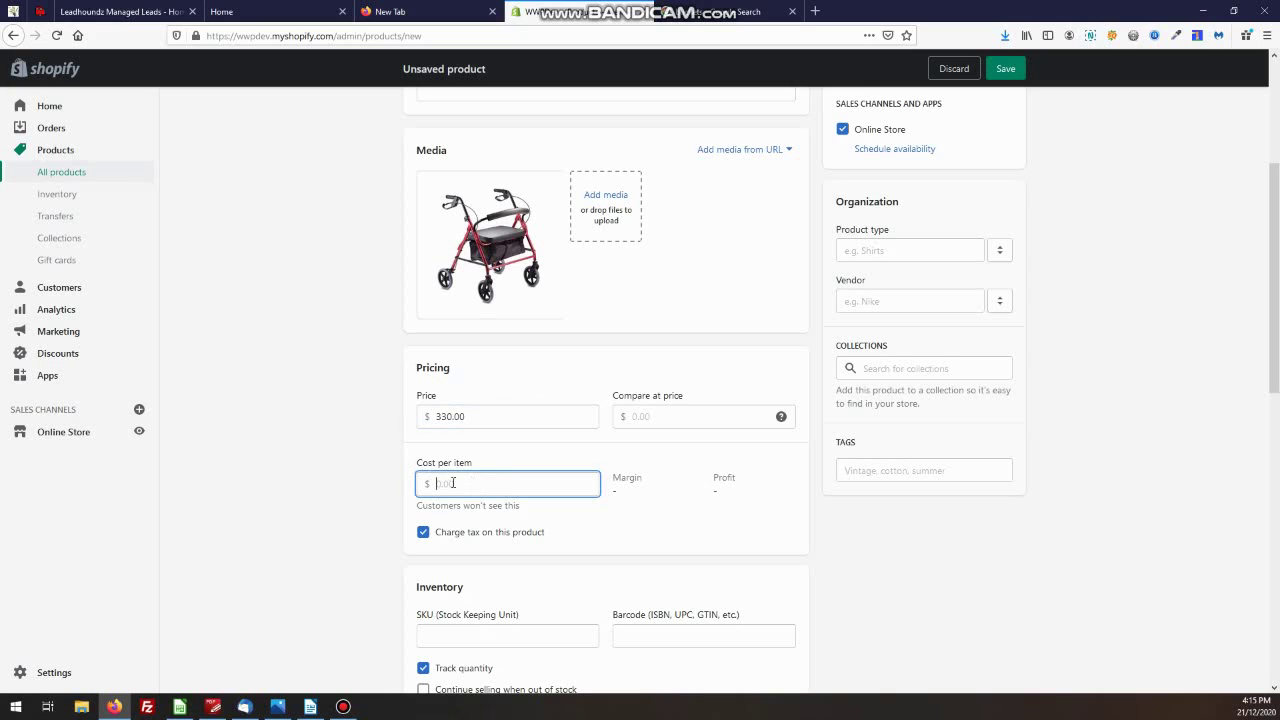
type("200")
key("Tab")
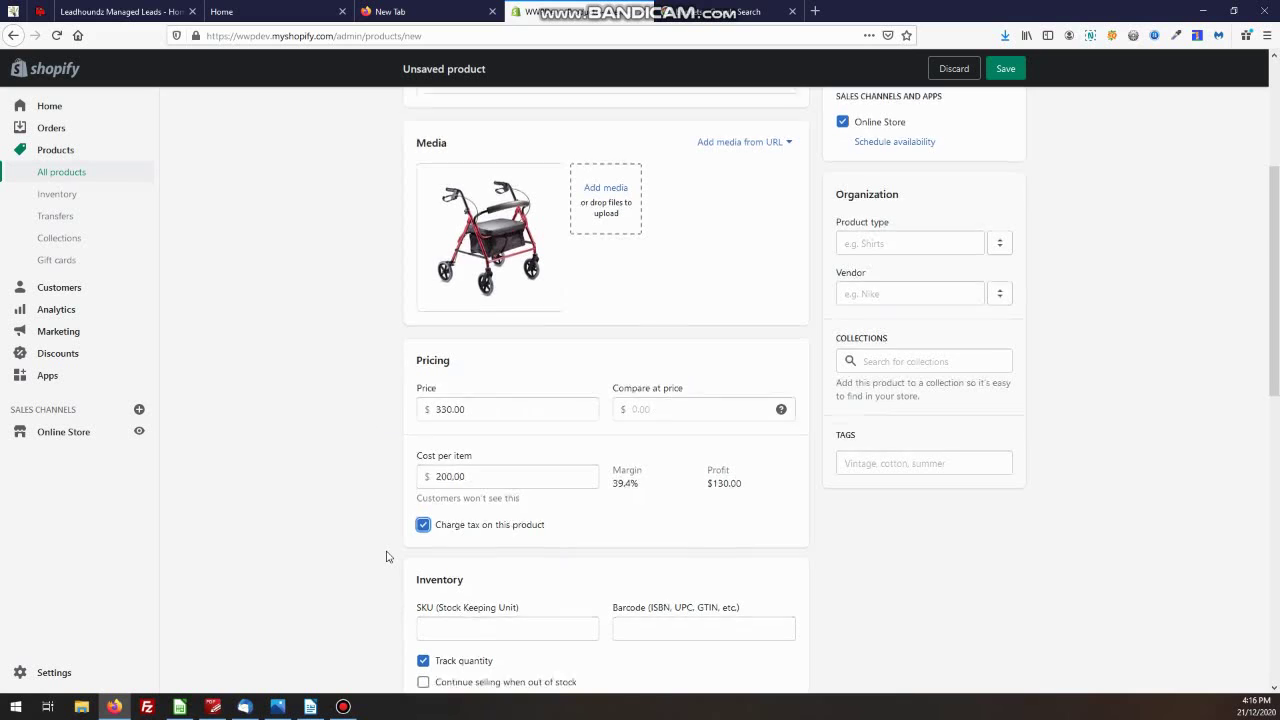
Turn off quantity tracking in the product's inventory settings.
scroll(388, 555, "down", 2)
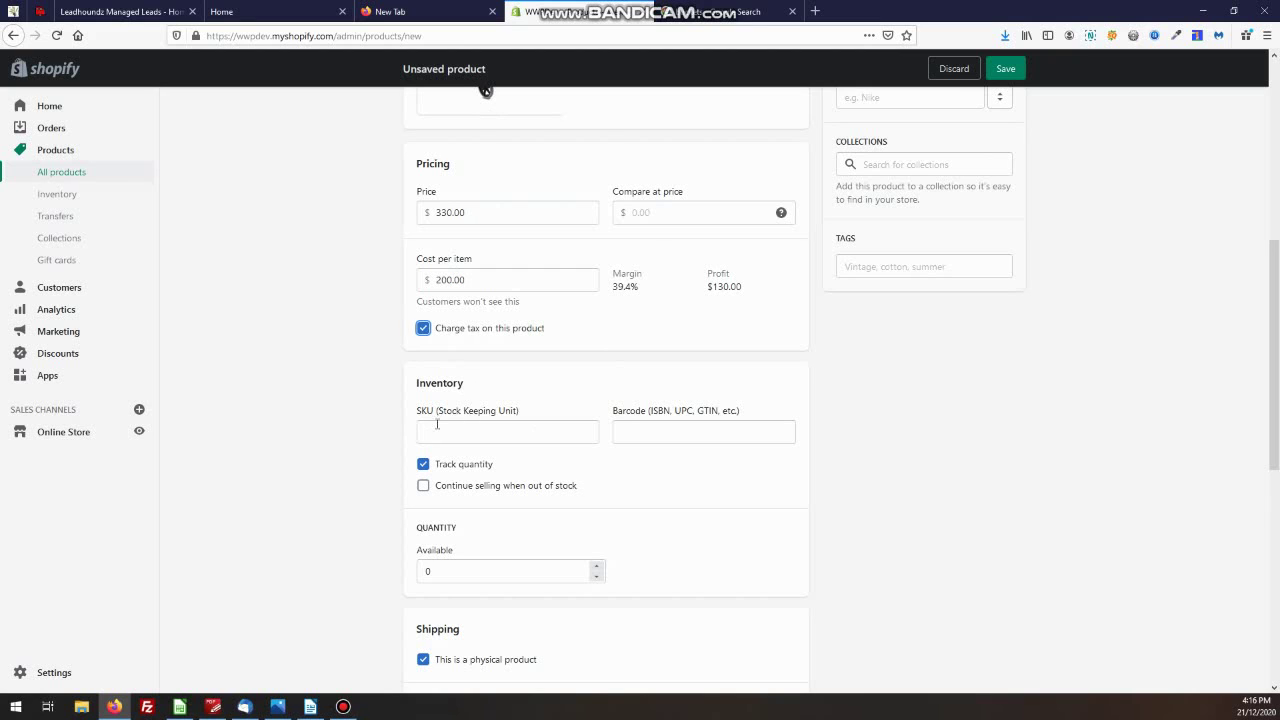
scroll(391, 494, "down", 1)
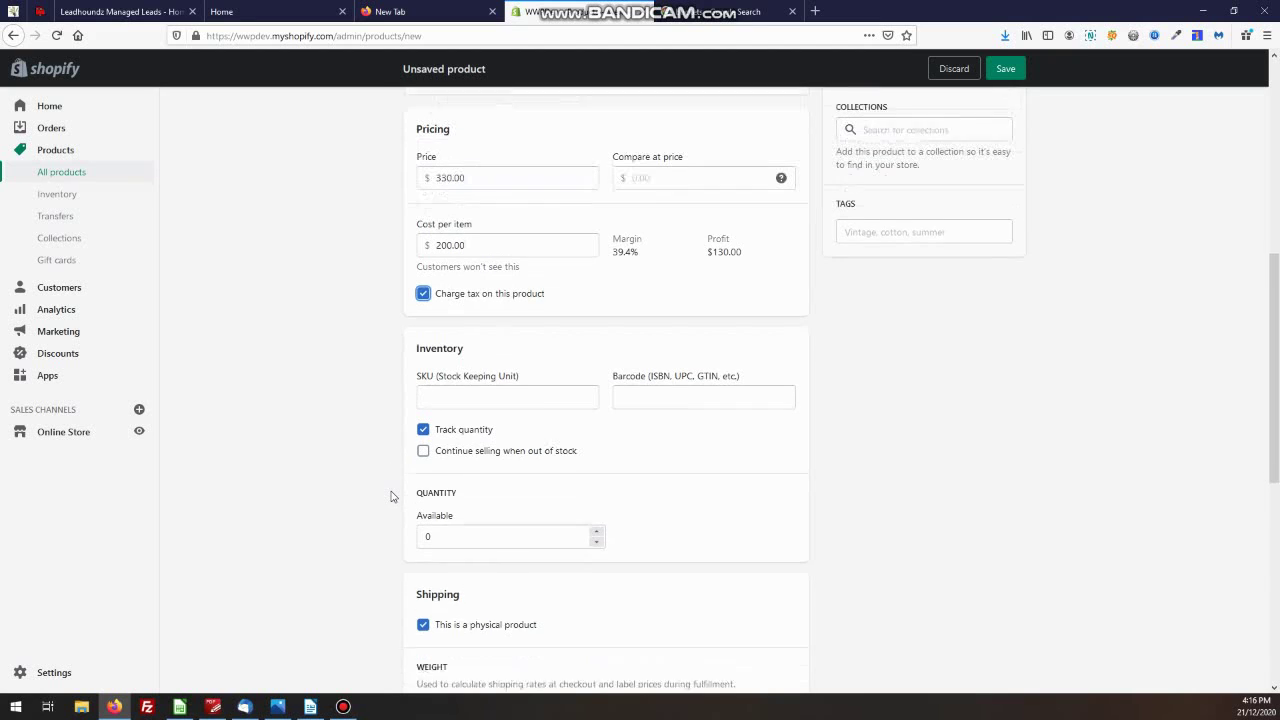
scroll(393, 498, "down", 1)
scroll(393, 498, "down", 2)
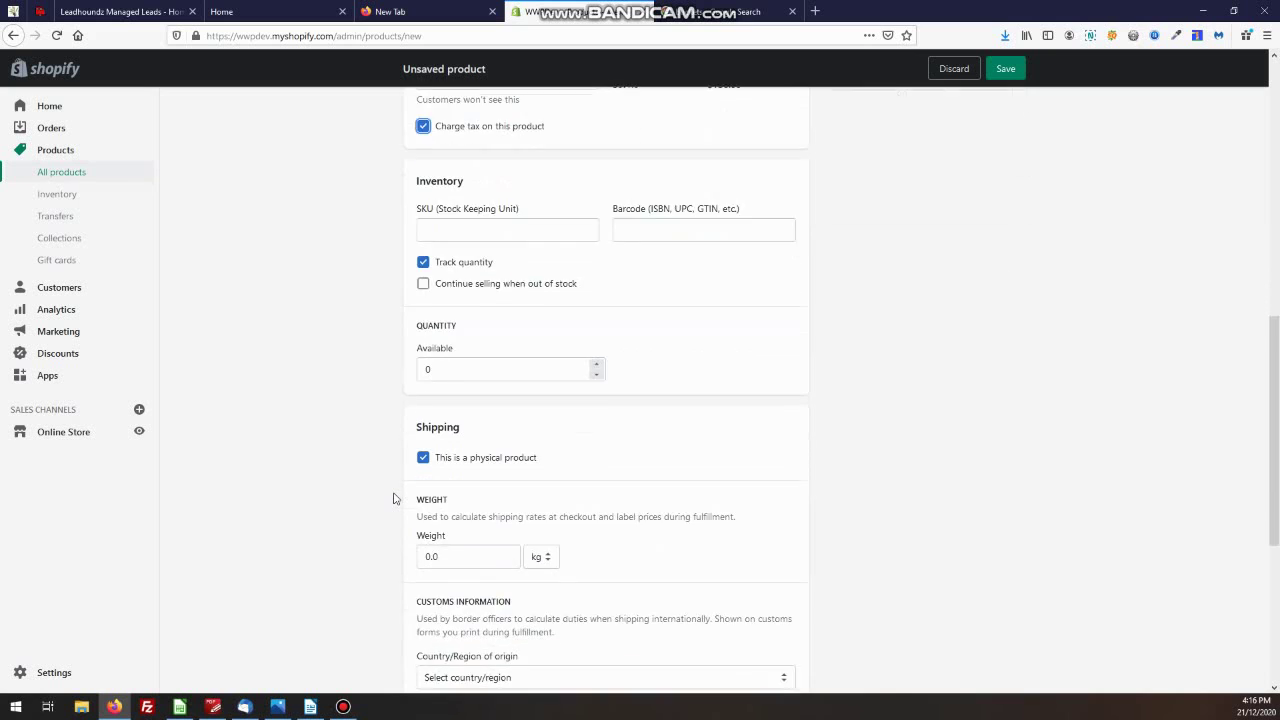
scroll(393, 498, "up", 2)
scroll(393, 498, "up", 1)
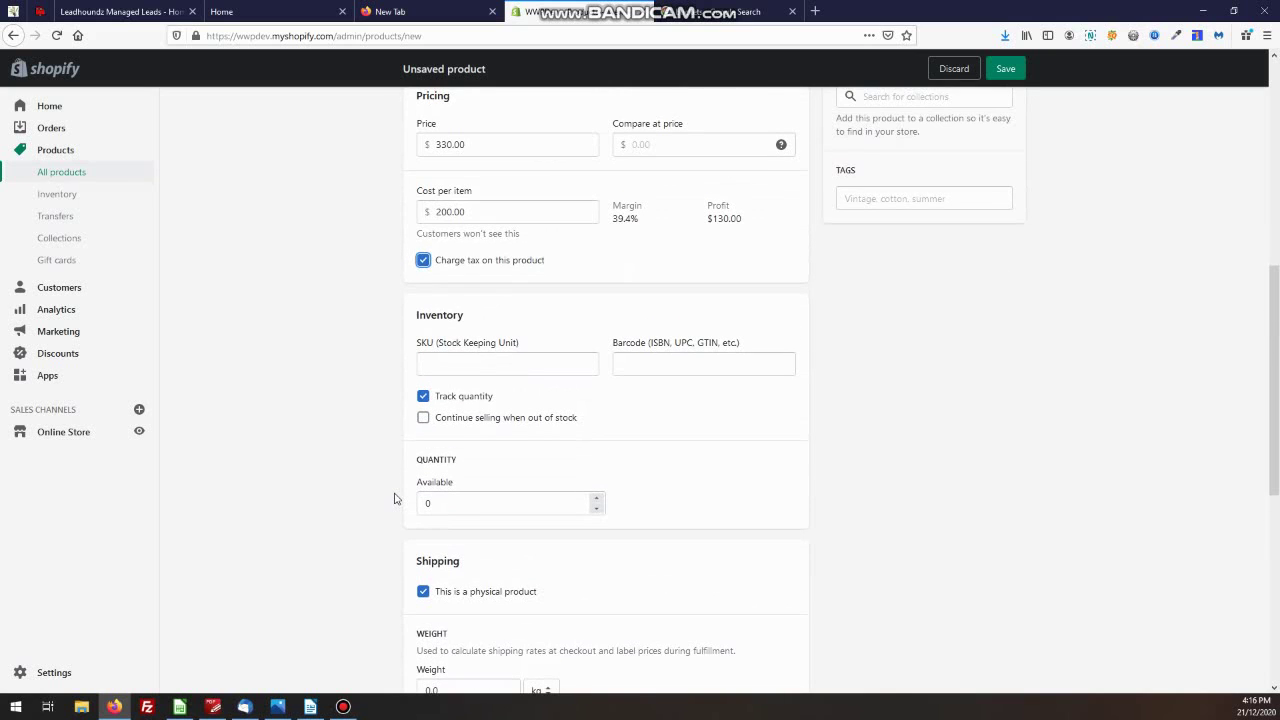
scroll(394, 498, "up", 7)
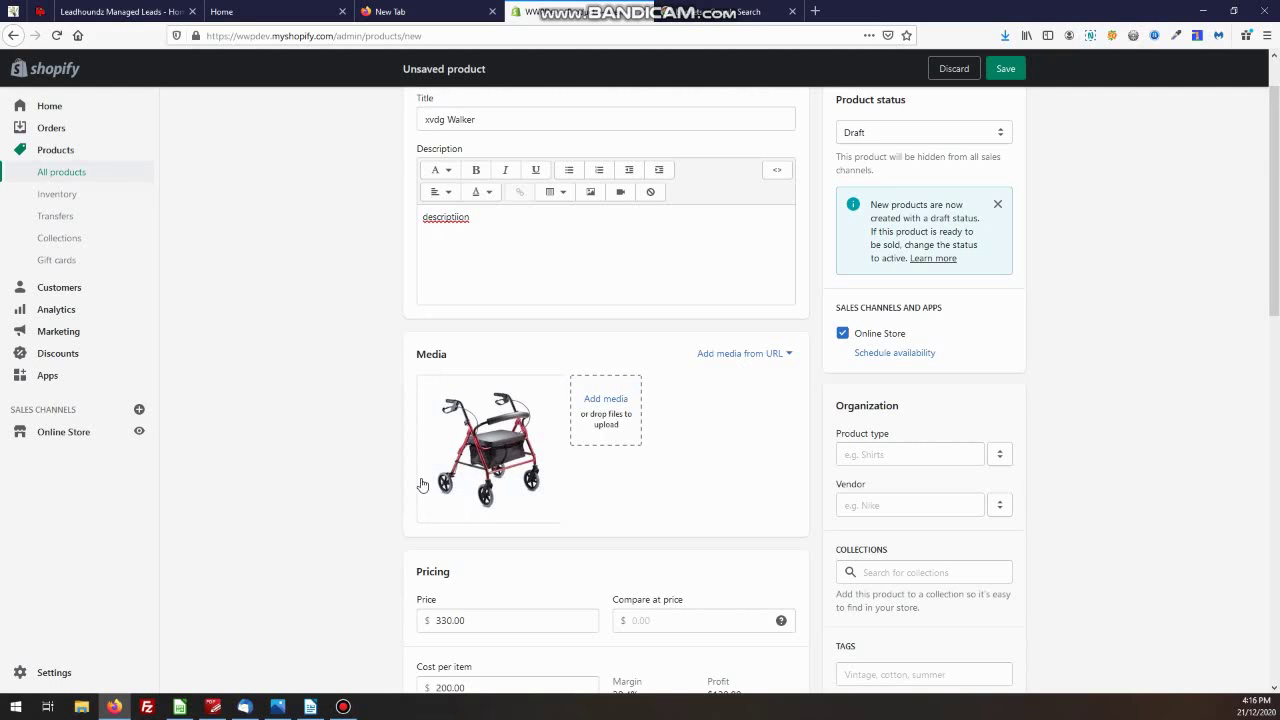
scroll(418, 560, "down", 5)
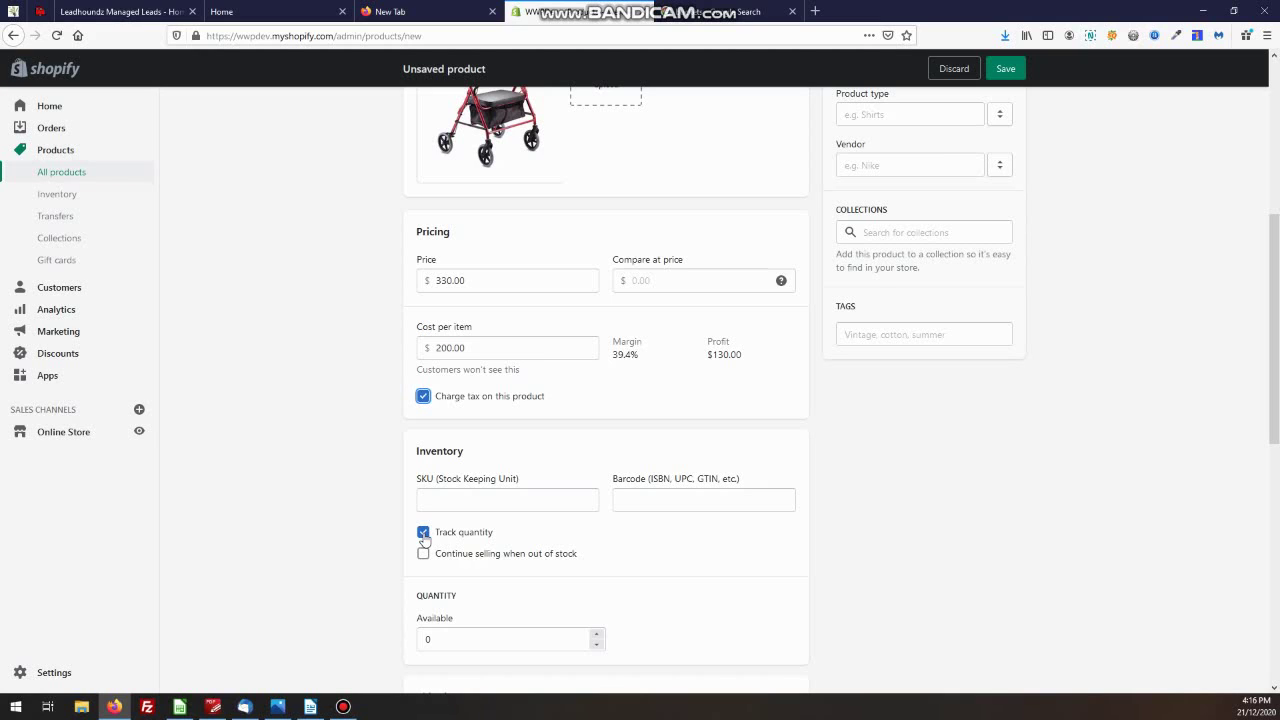
left_click(424, 535)
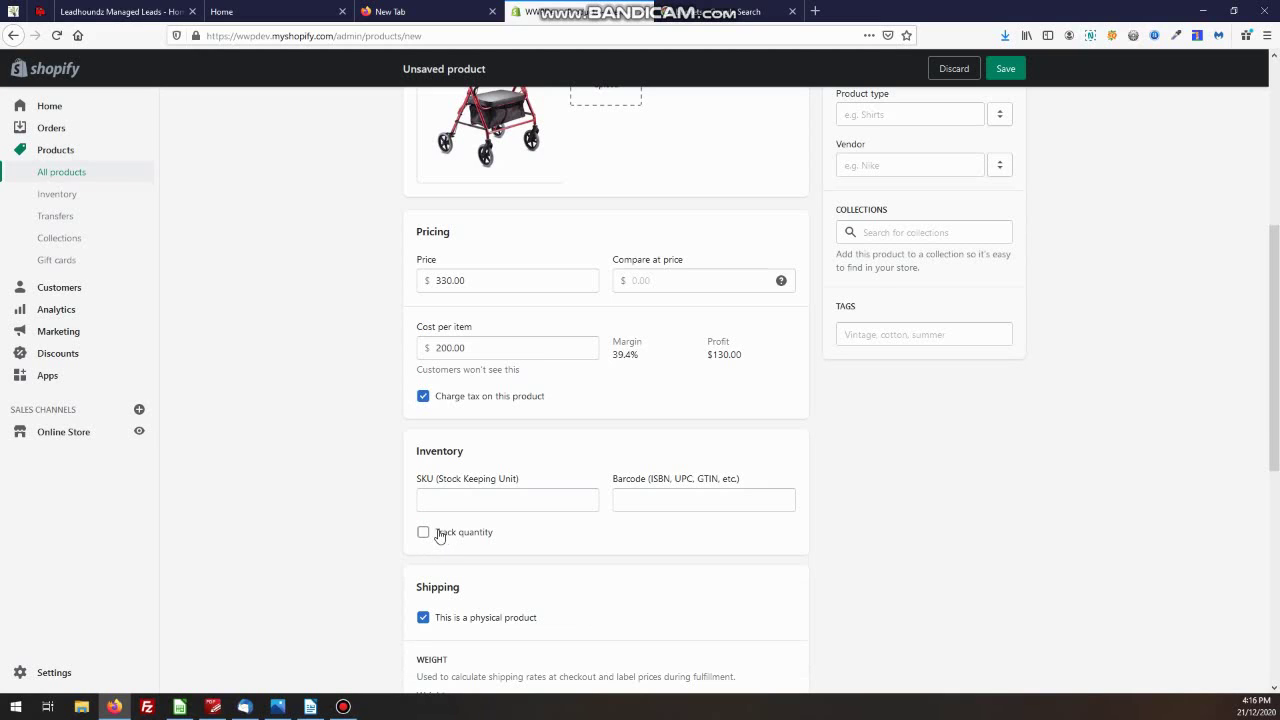
left_click(424, 533)
left_click(424, 535)
Enable multiple options for the product's variants and set Option 1 to Color.
scroll(380, 580, "down", 3)
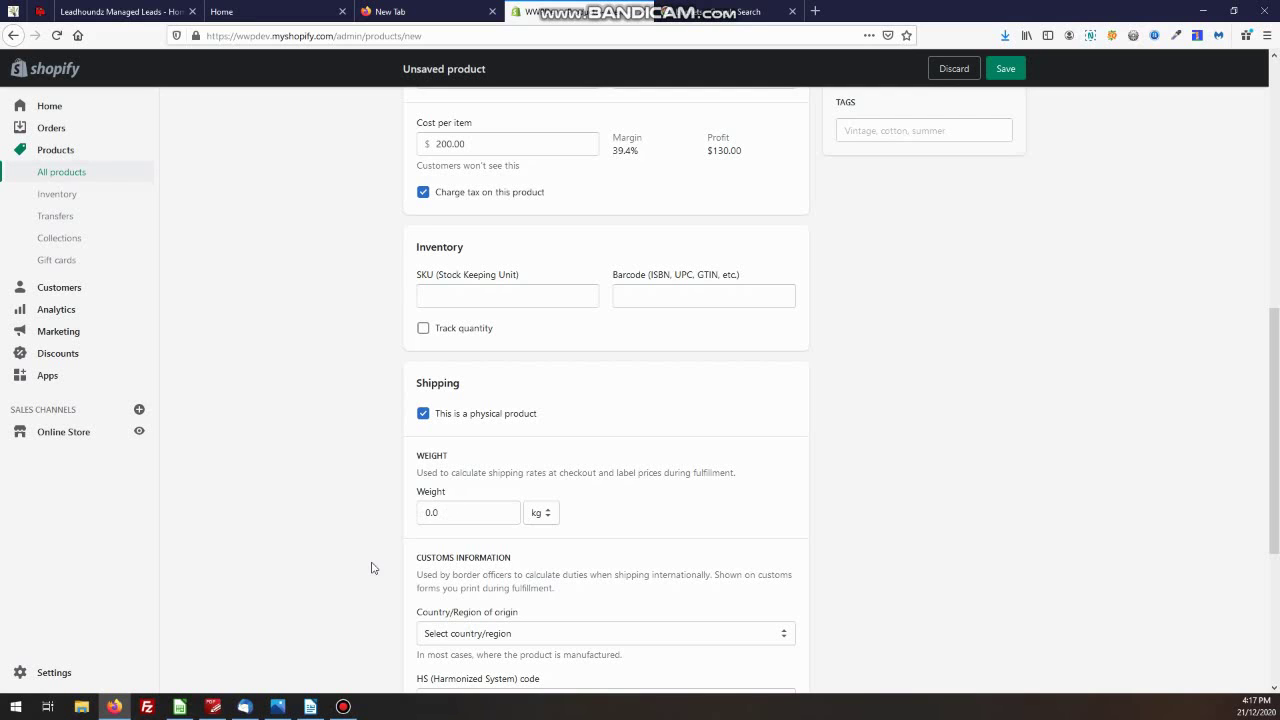
scroll(371, 567, "down", 3)
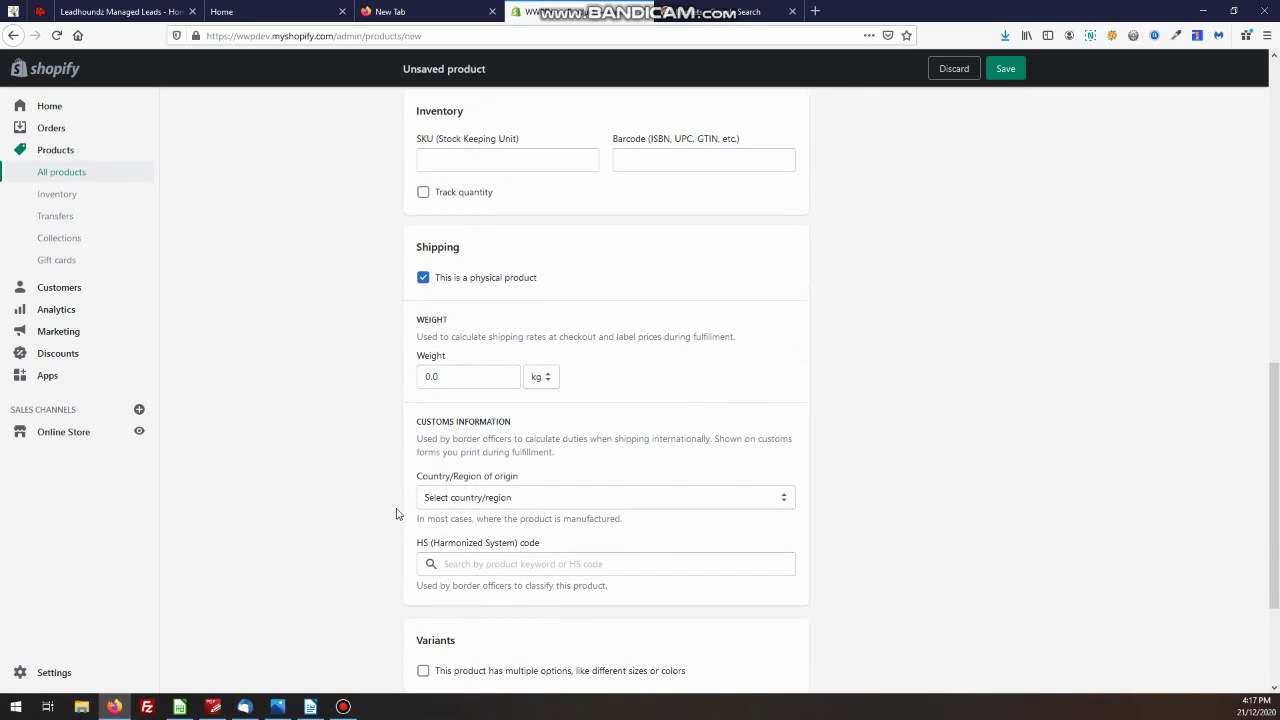
scroll(392, 517, "down", 3)
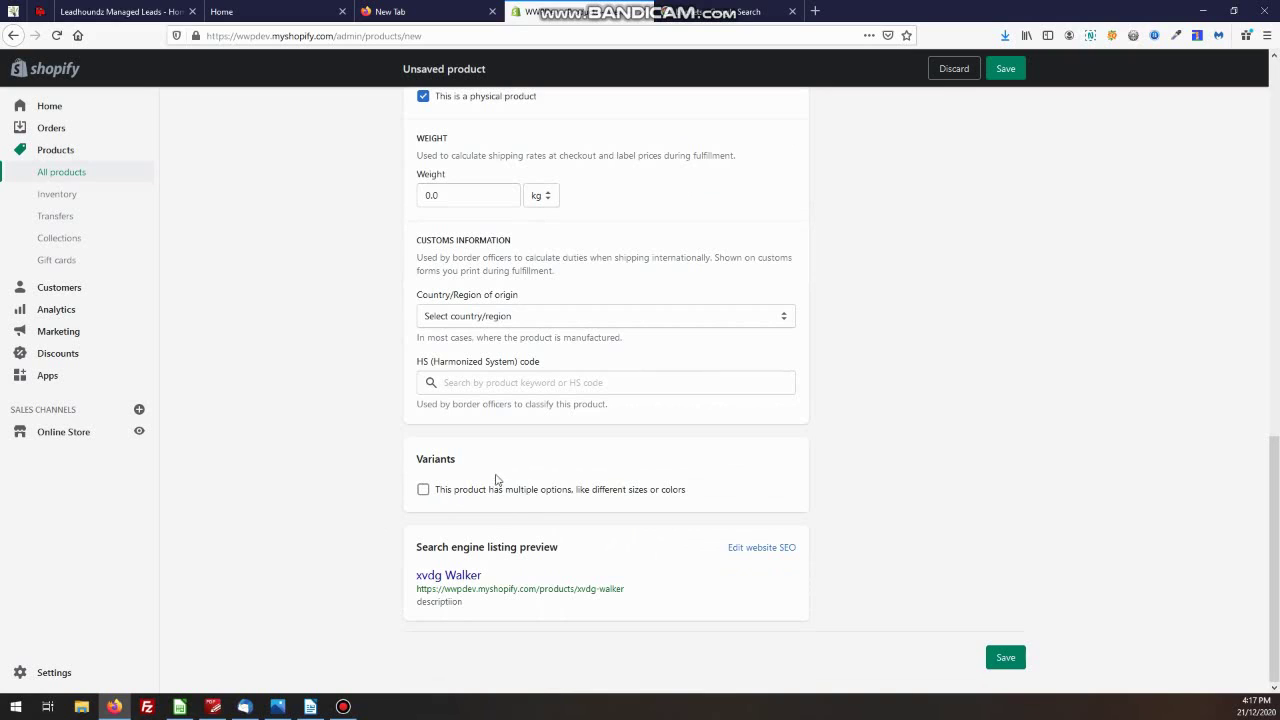
left_click(424, 490)
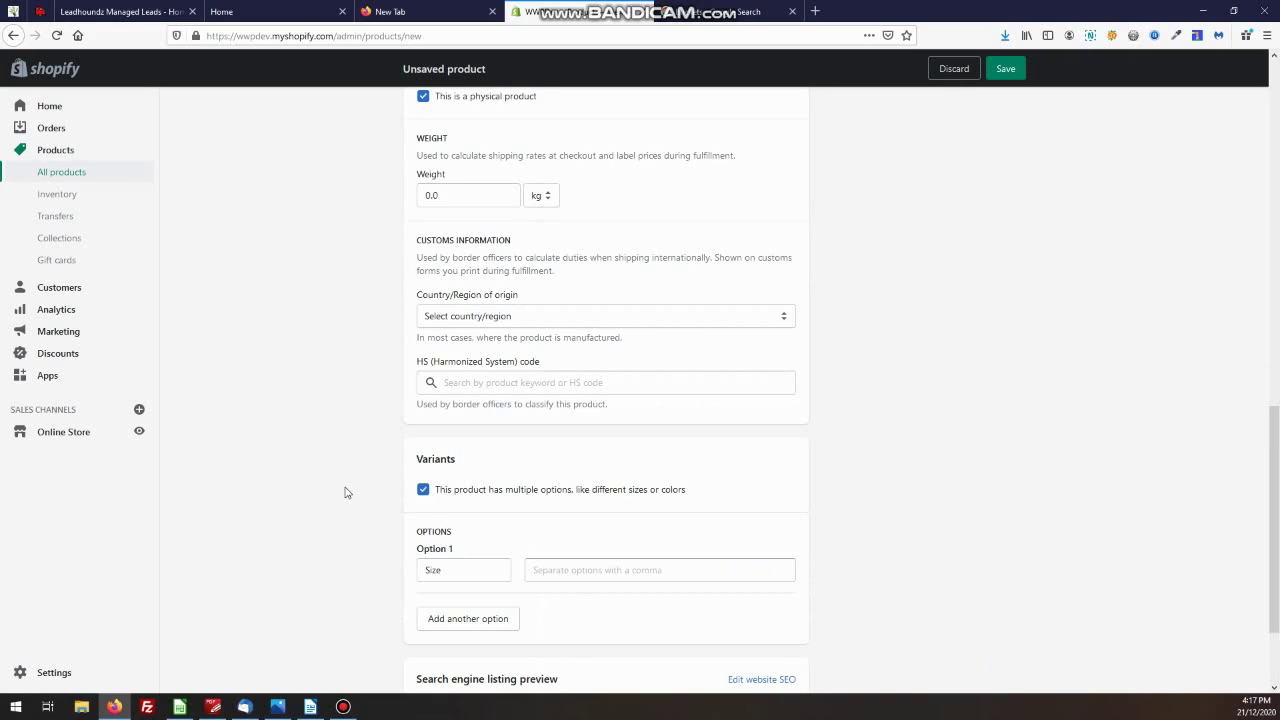
left_click(490, 574)
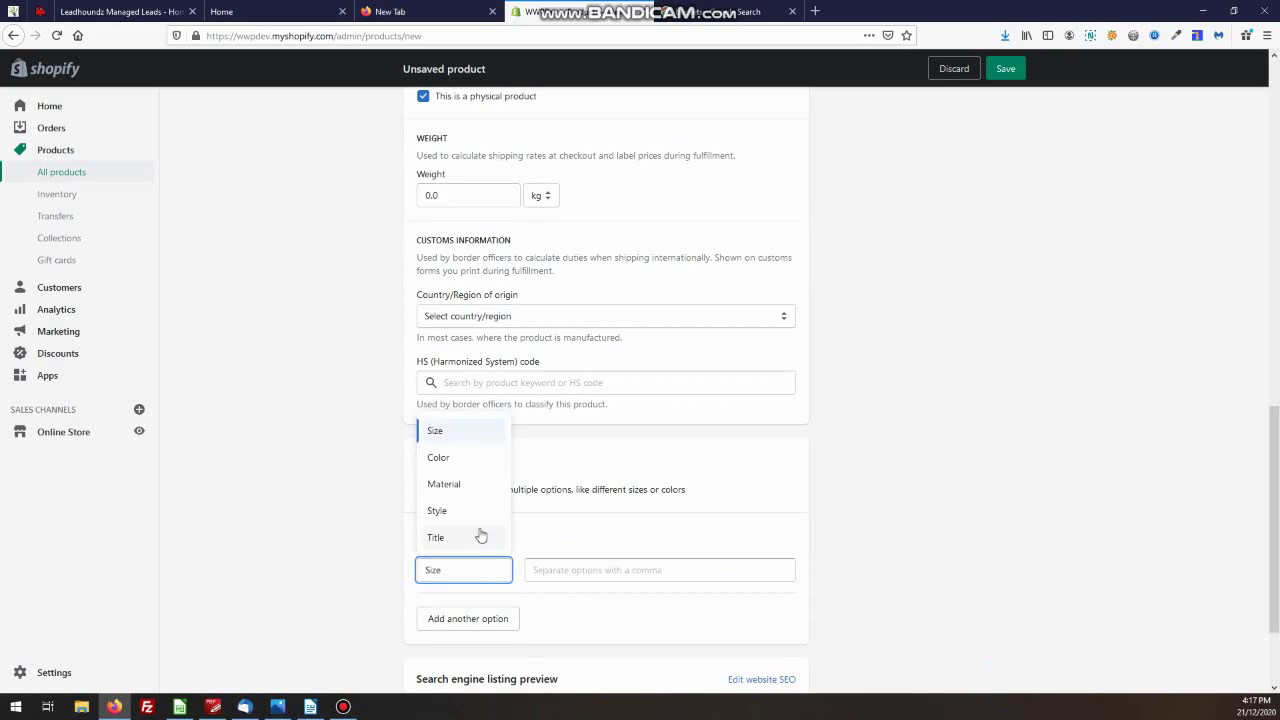
left_click(453, 461)
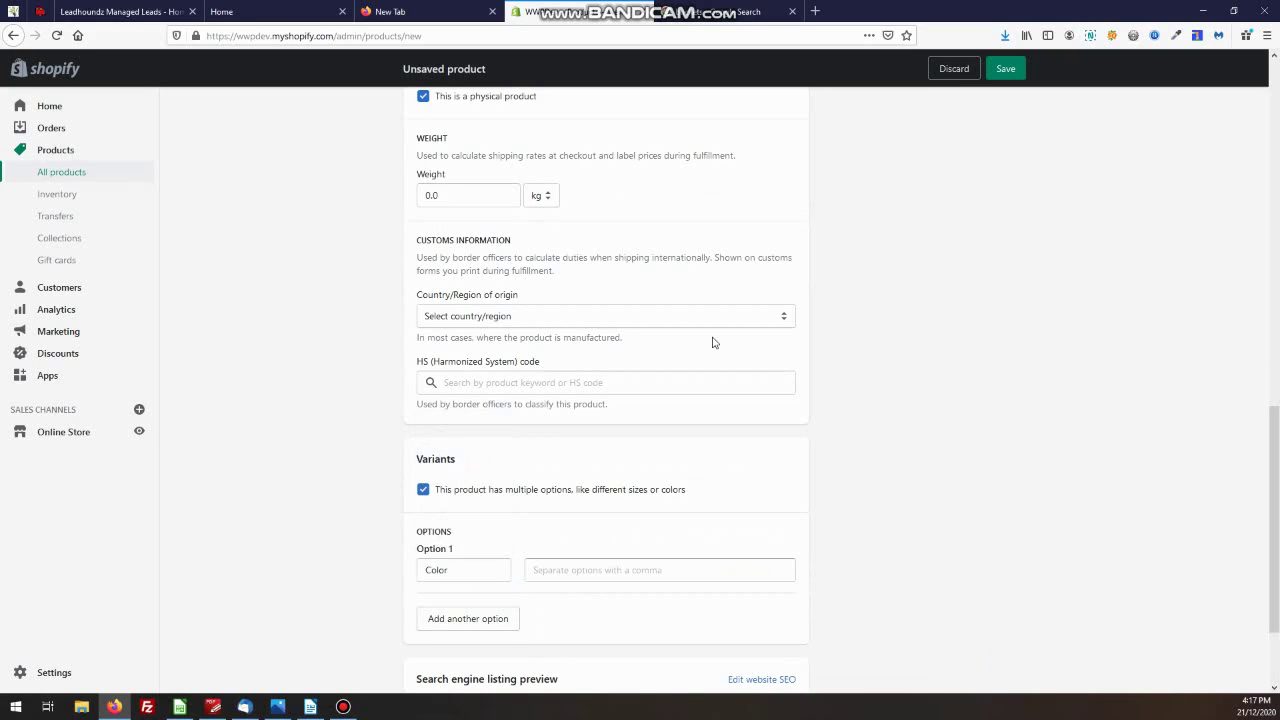
Add Red, Blue and Silver as the values of the Color option.
left_click(534, 572)
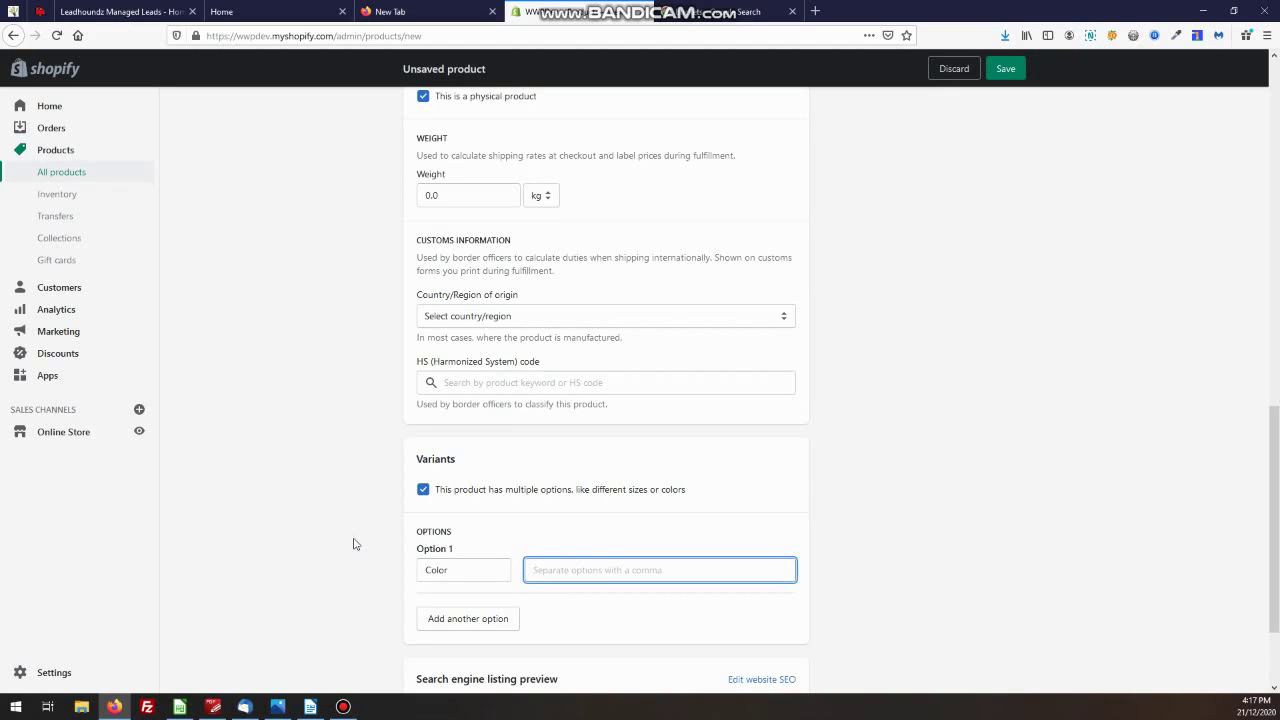
type("Red")
key("Return")
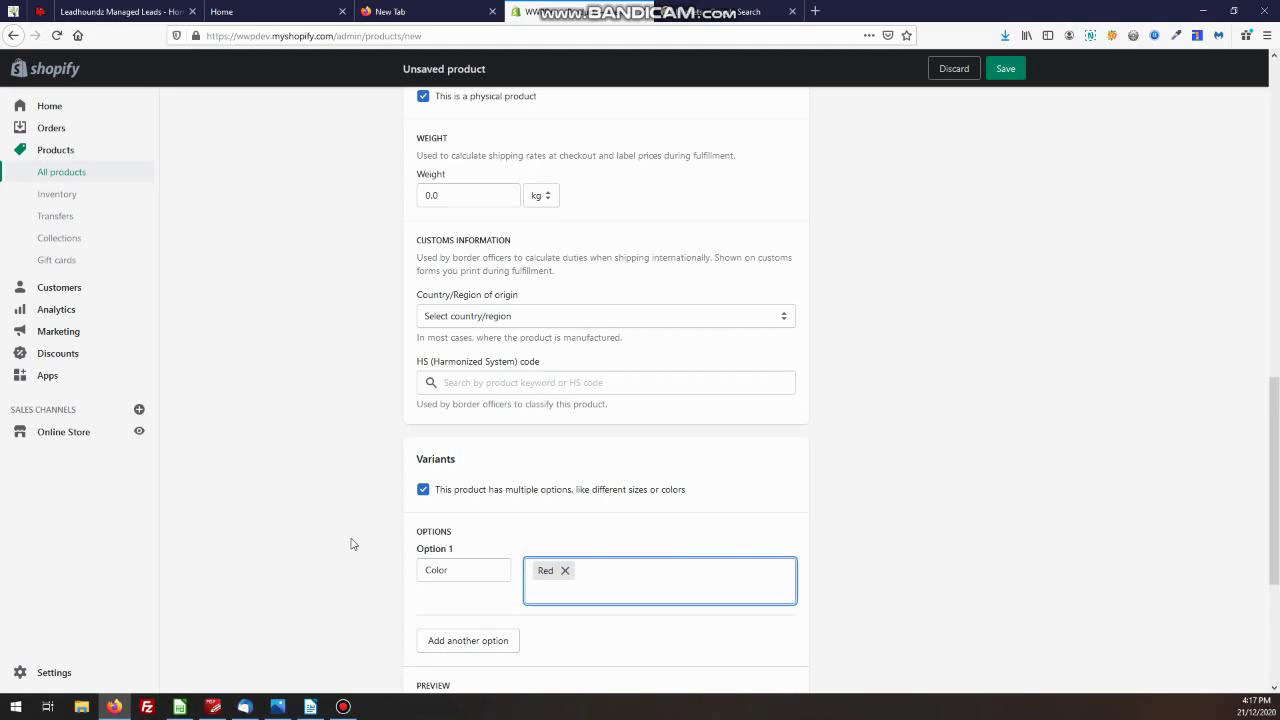
left_click(351, 544)
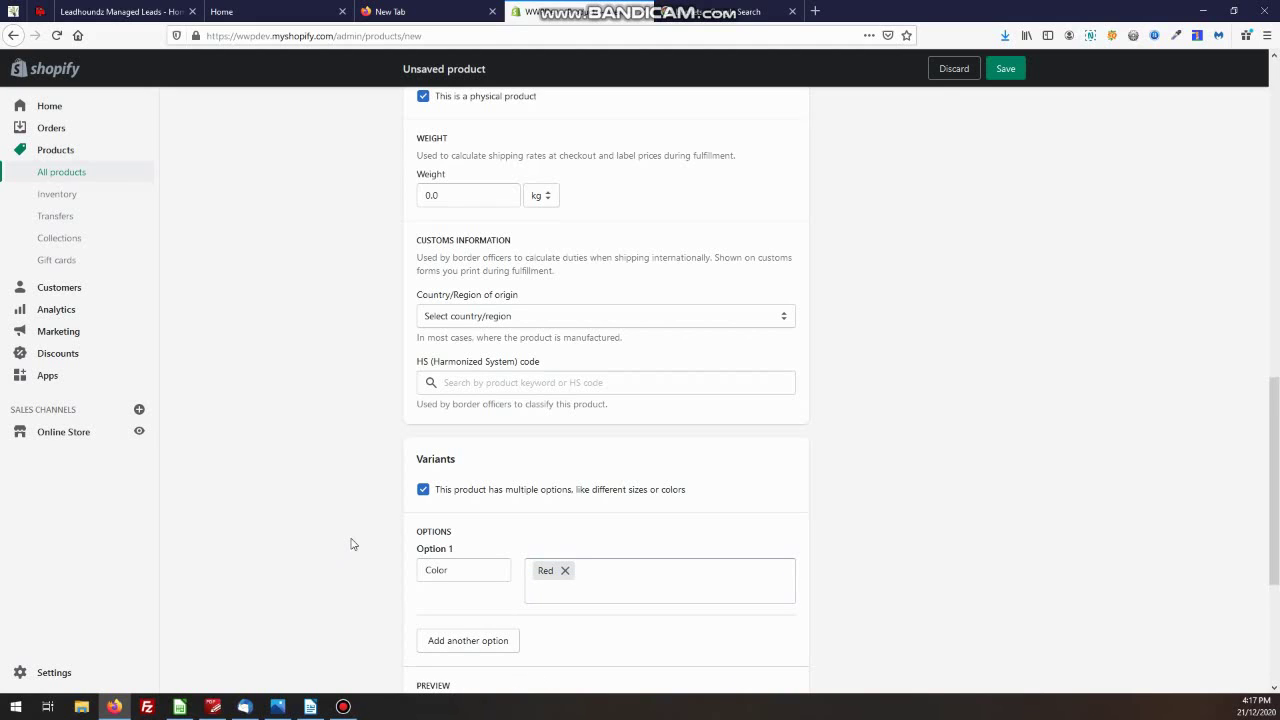
left_click(550, 591)
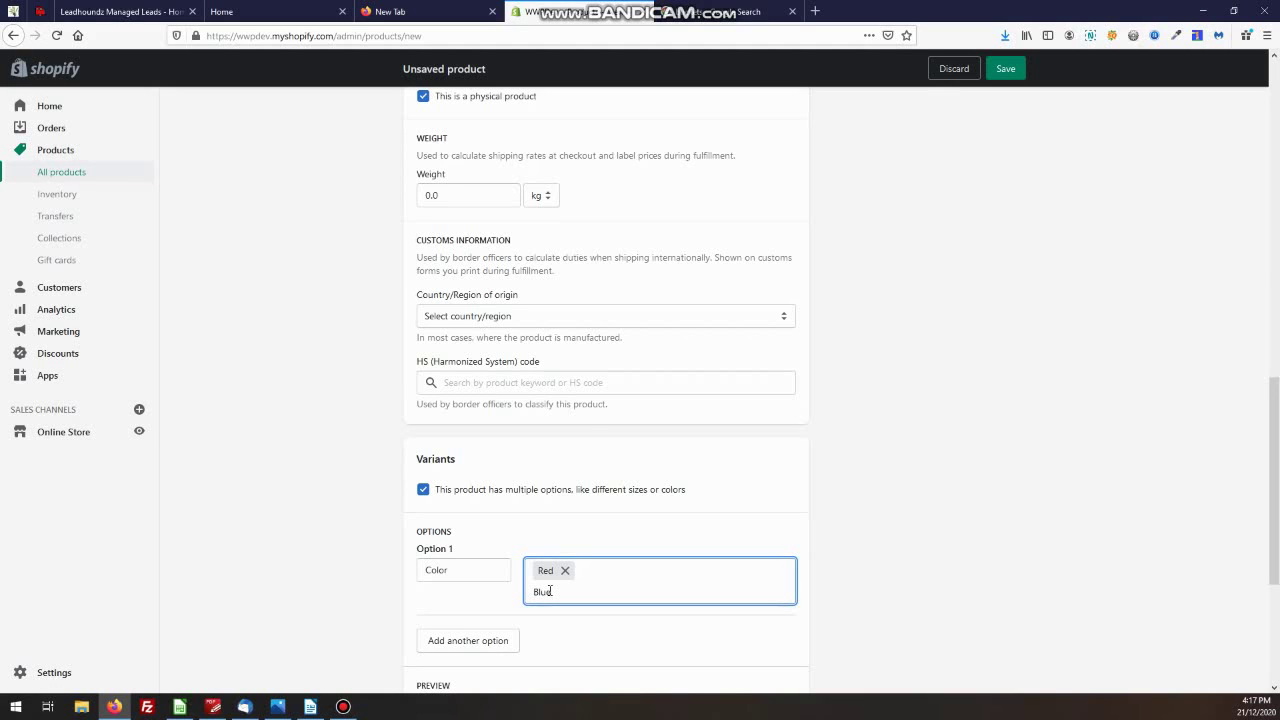
type("Blue")
key("Return")
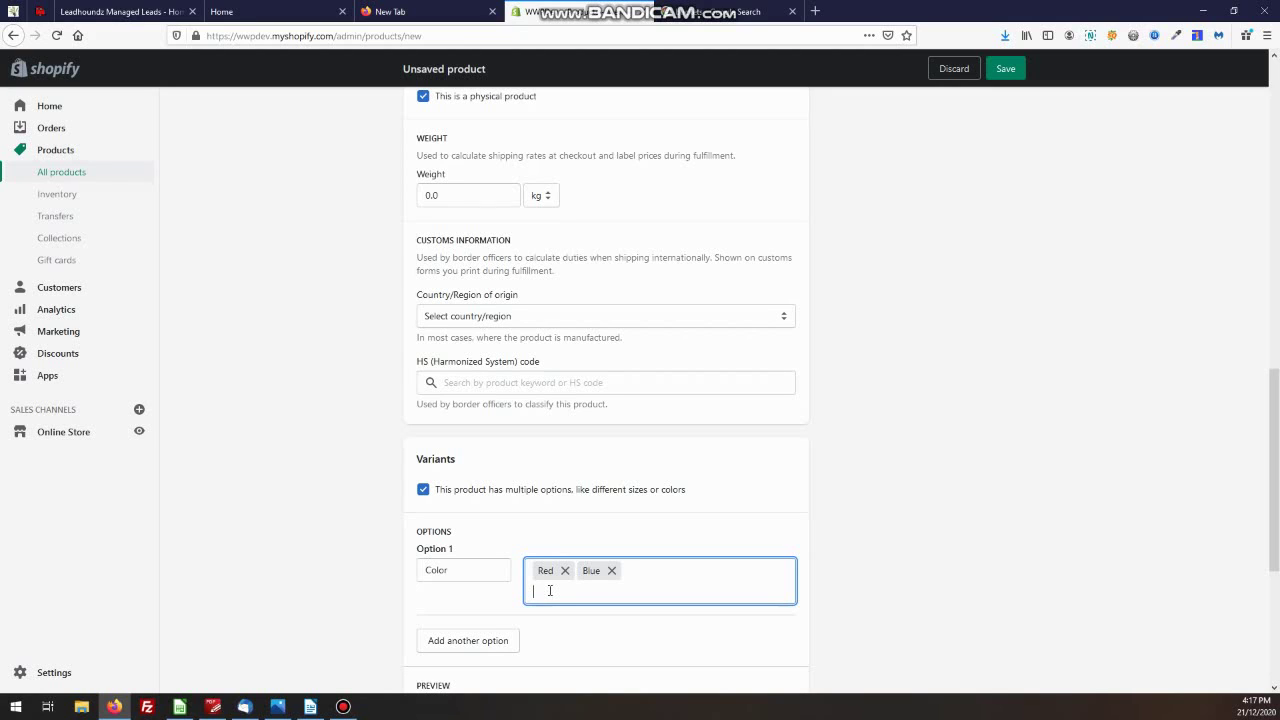
type("silver")
key("Return")
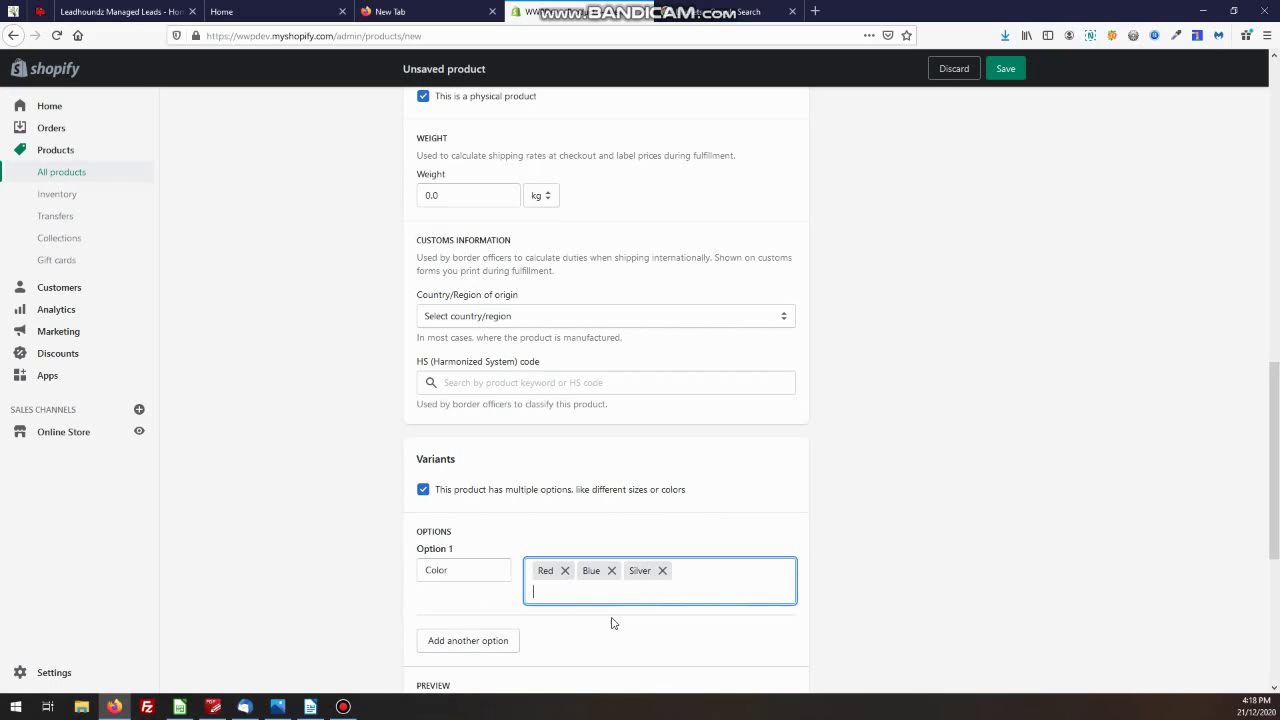
Assign the SKUs wkred, wkblue and wksil to the Red, Blue and Silver variants.
scroll(349, 603, "down", 5)
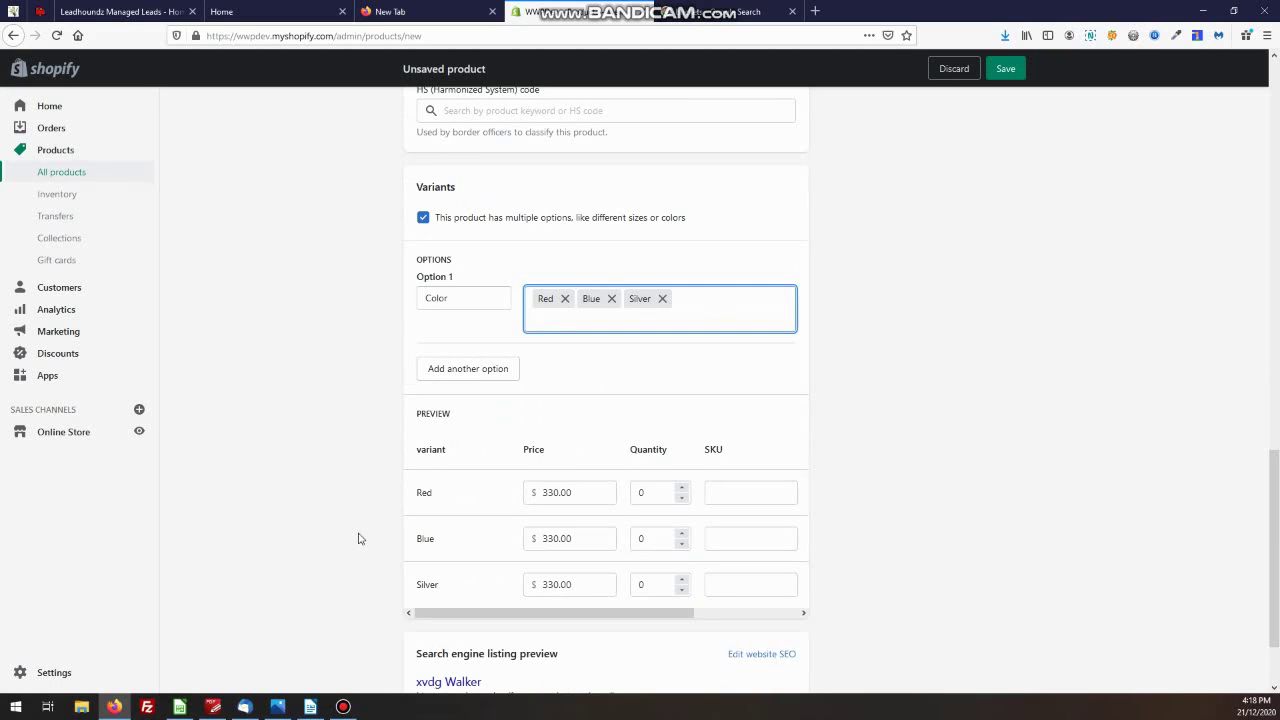
scroll(393, 485, "down", 2)
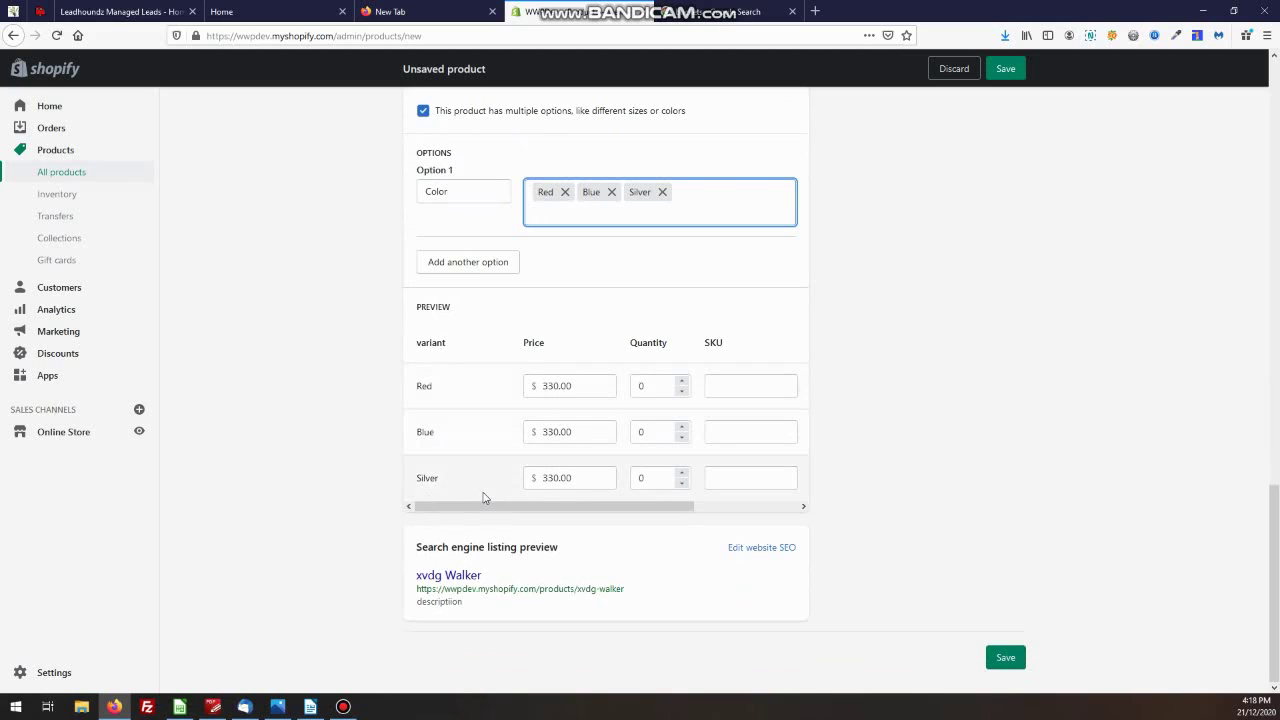
left_click(740, 388)
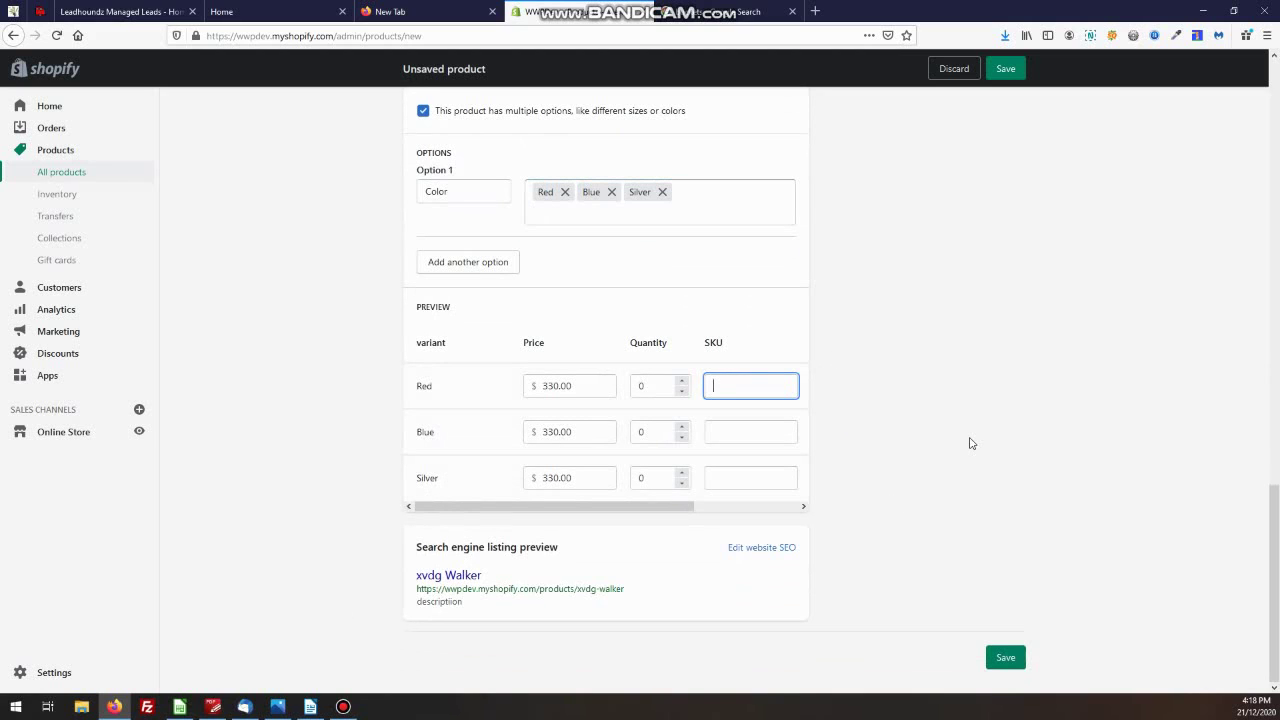
type("wkred")
left_click(746, 433)
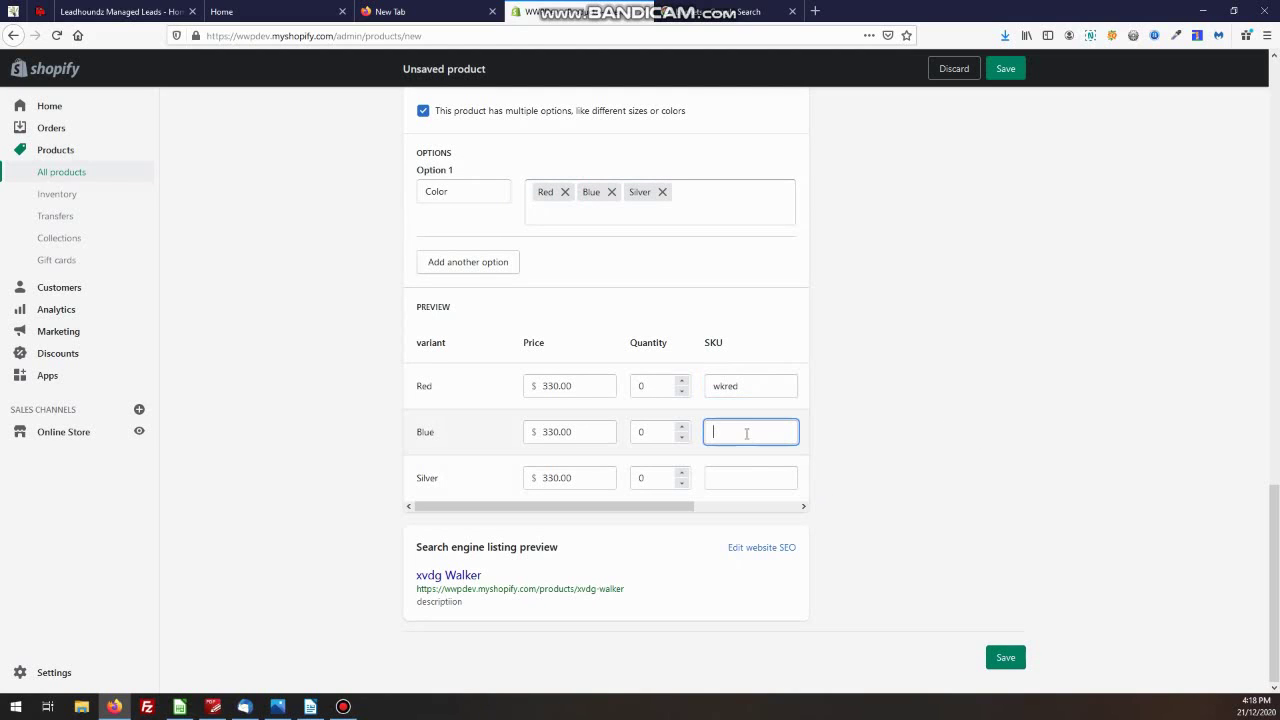
type("wkblue")
left_click(718, 477)
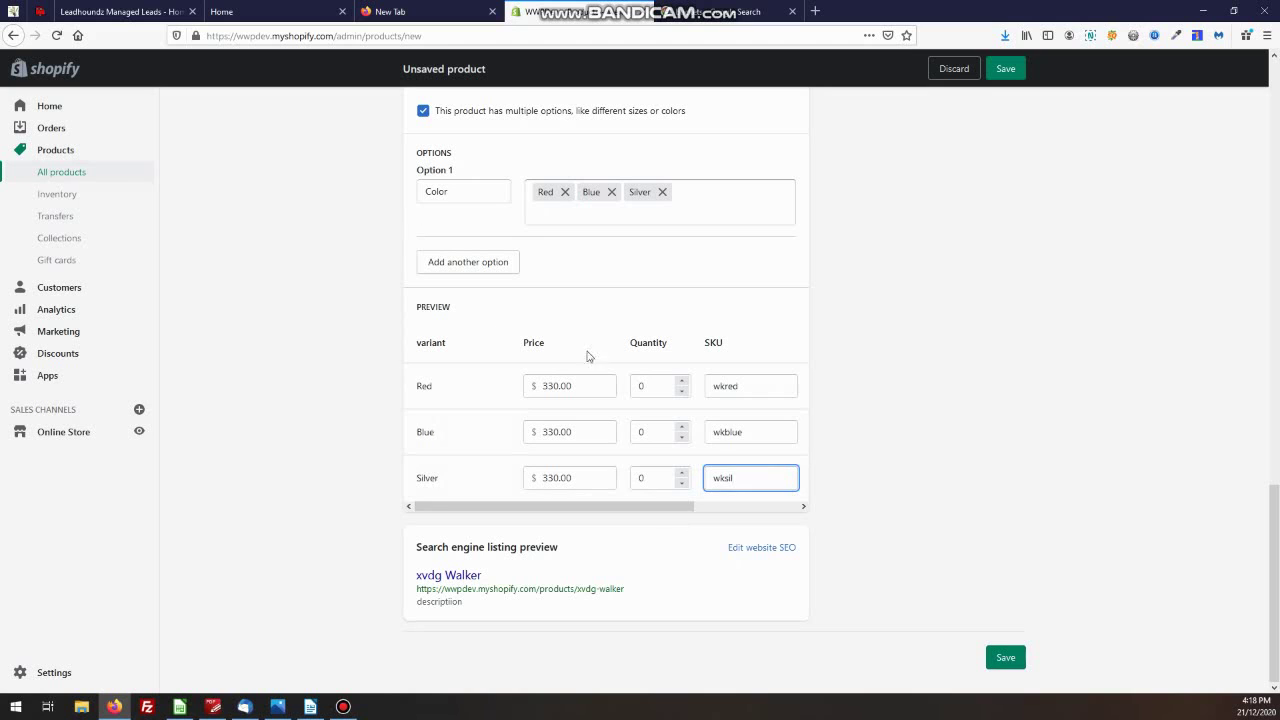
Set the product type to Walker and the vendor to GMH in the product's organization details.
scroll(354, 429, "up", 1)
scroll(352, 428, "up", 10)
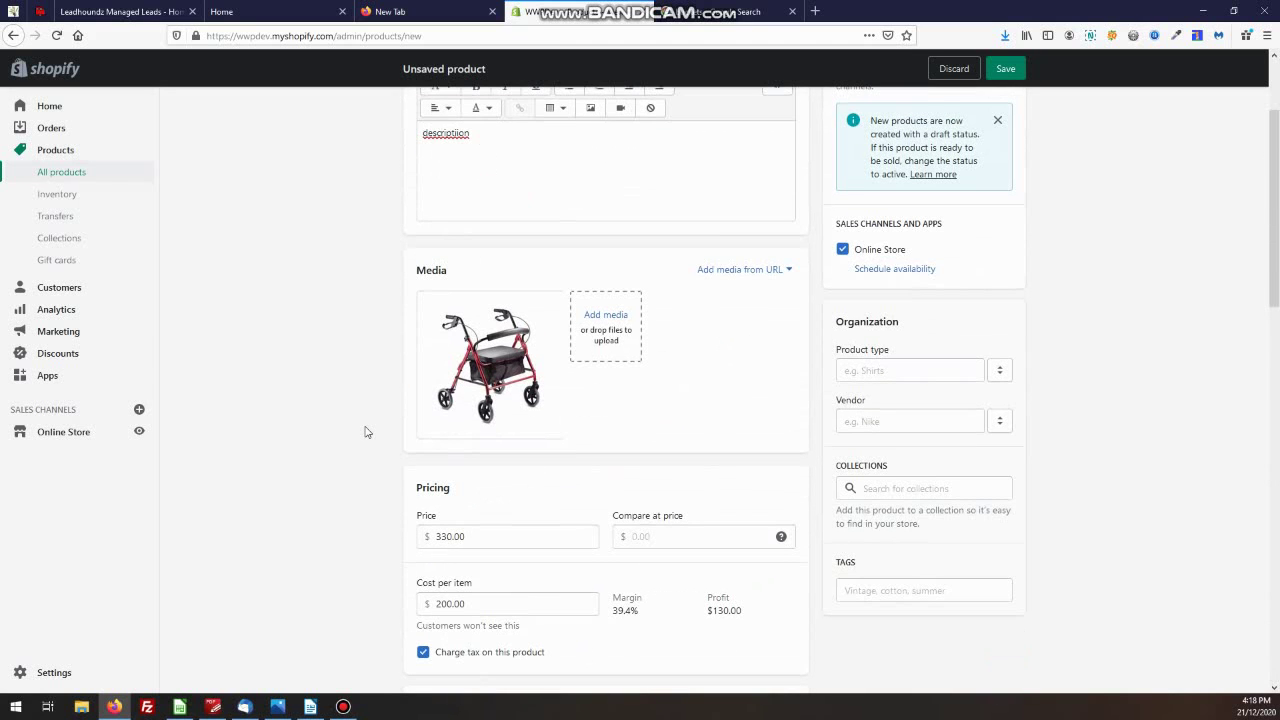
scroll(365, 432, "up", 2)
scroll(363, 431, "down", 2)
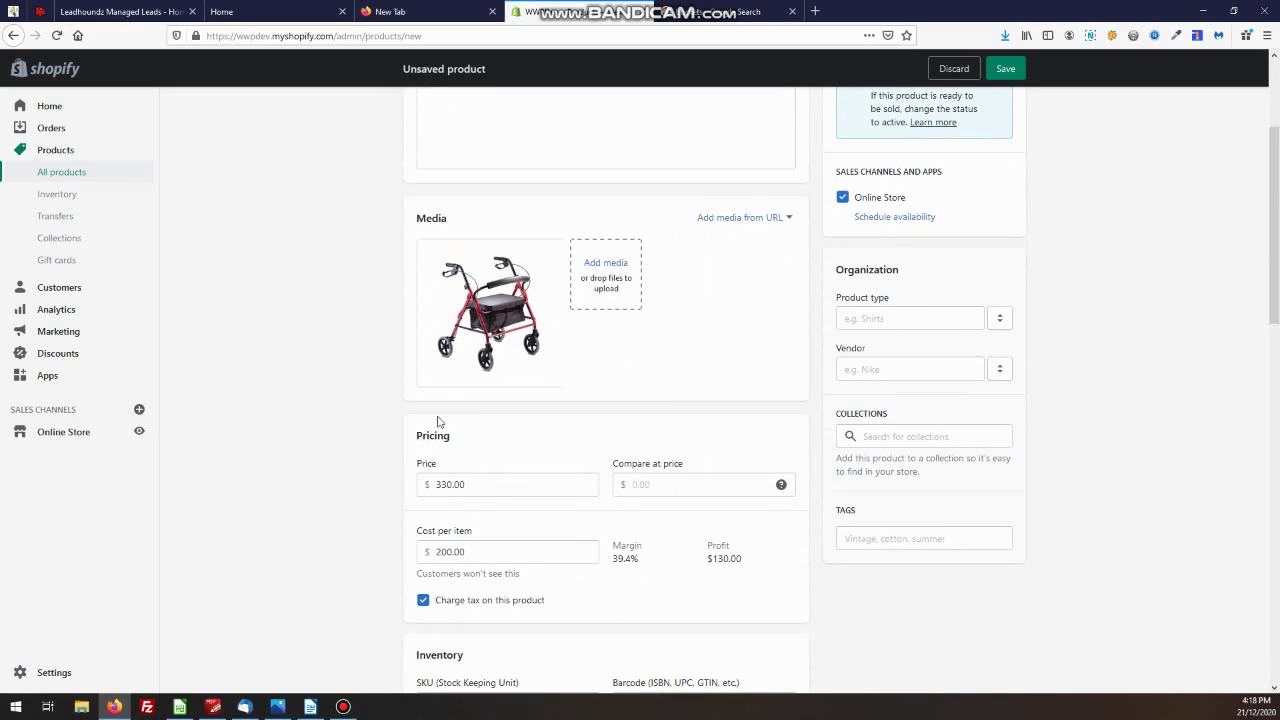
left_click(896, 318)
type("Walker")
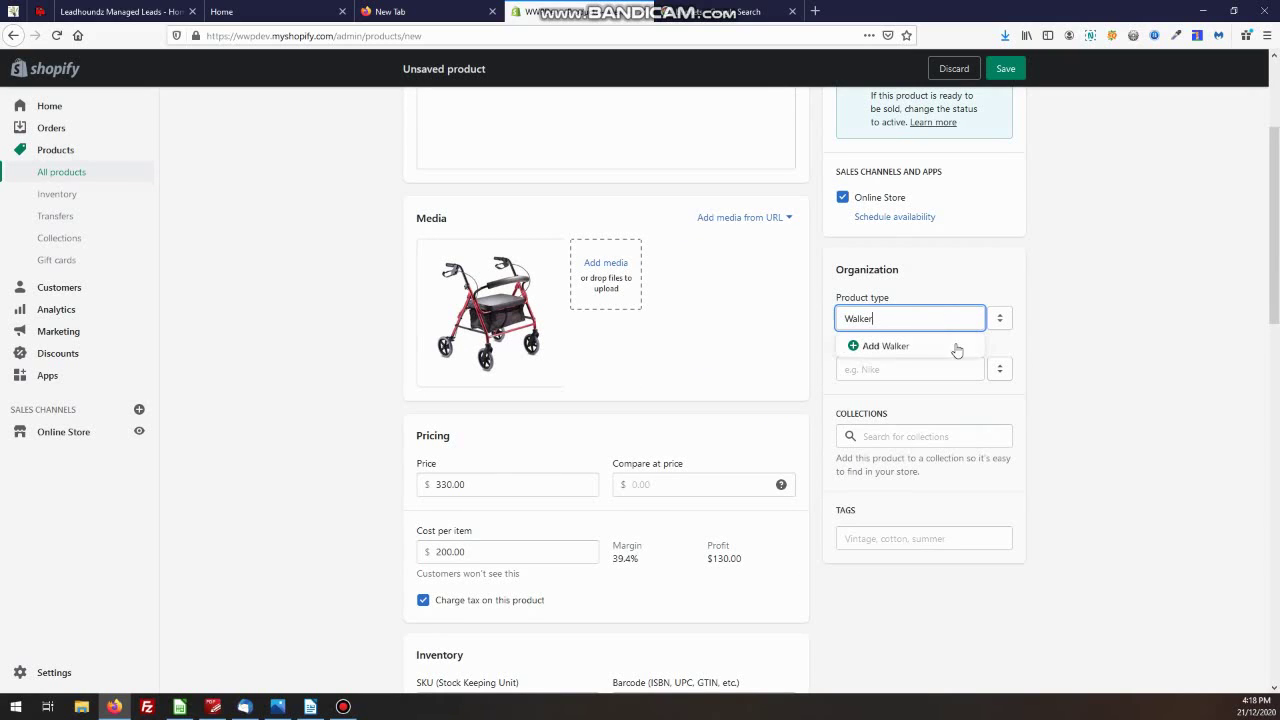
left_click(908, 397)
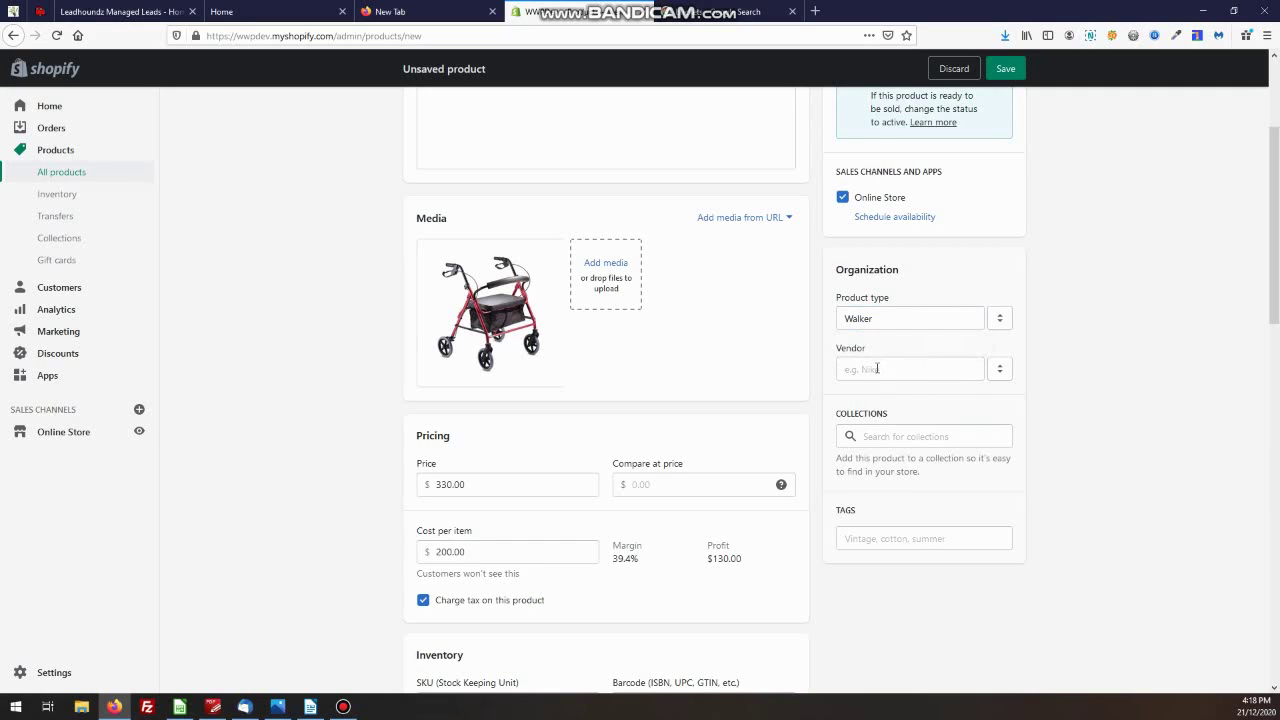
left_click(876, 369)
type("GMH")
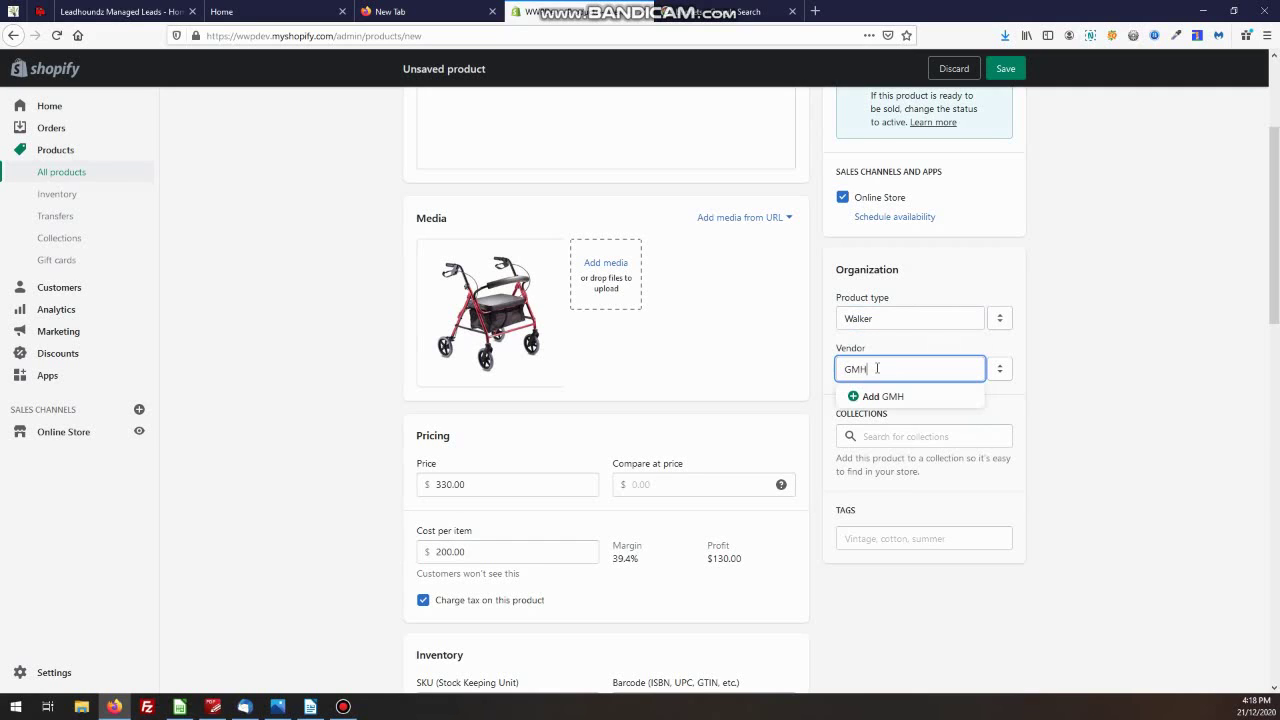
Add the product to the Home page collection and tag it as featured.
left_click(880, 436)
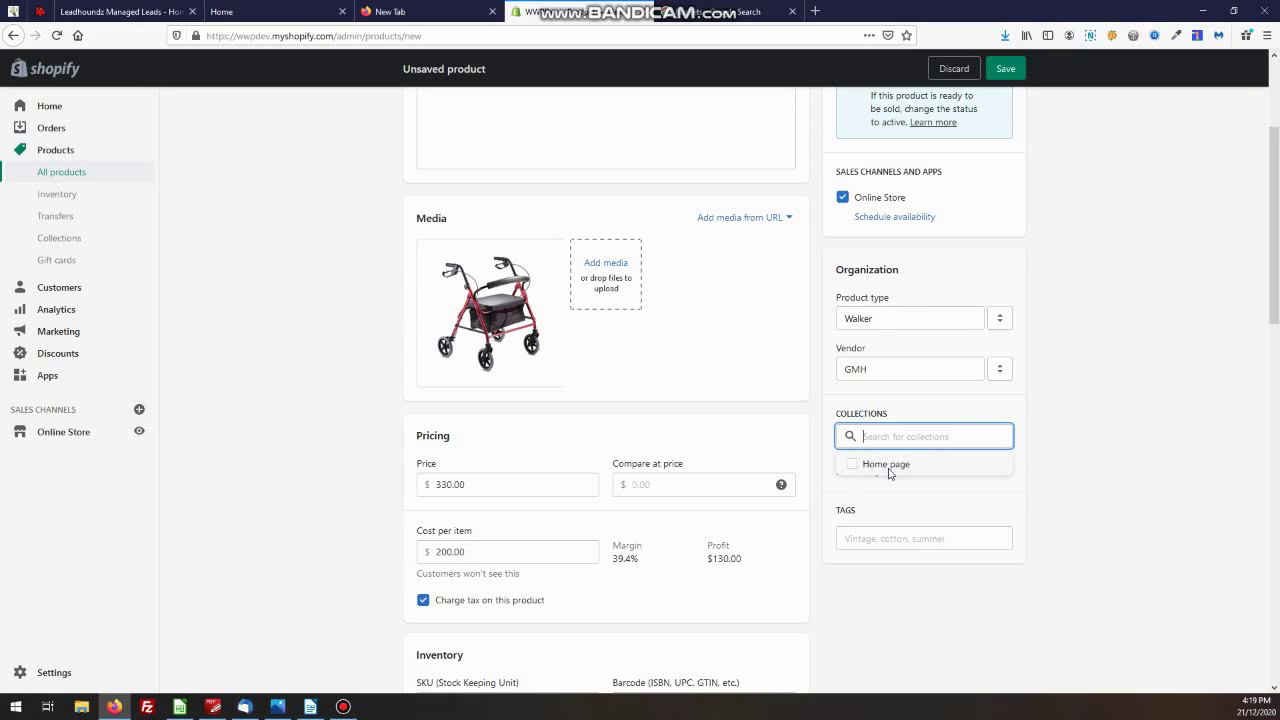
left_click(889, 470)
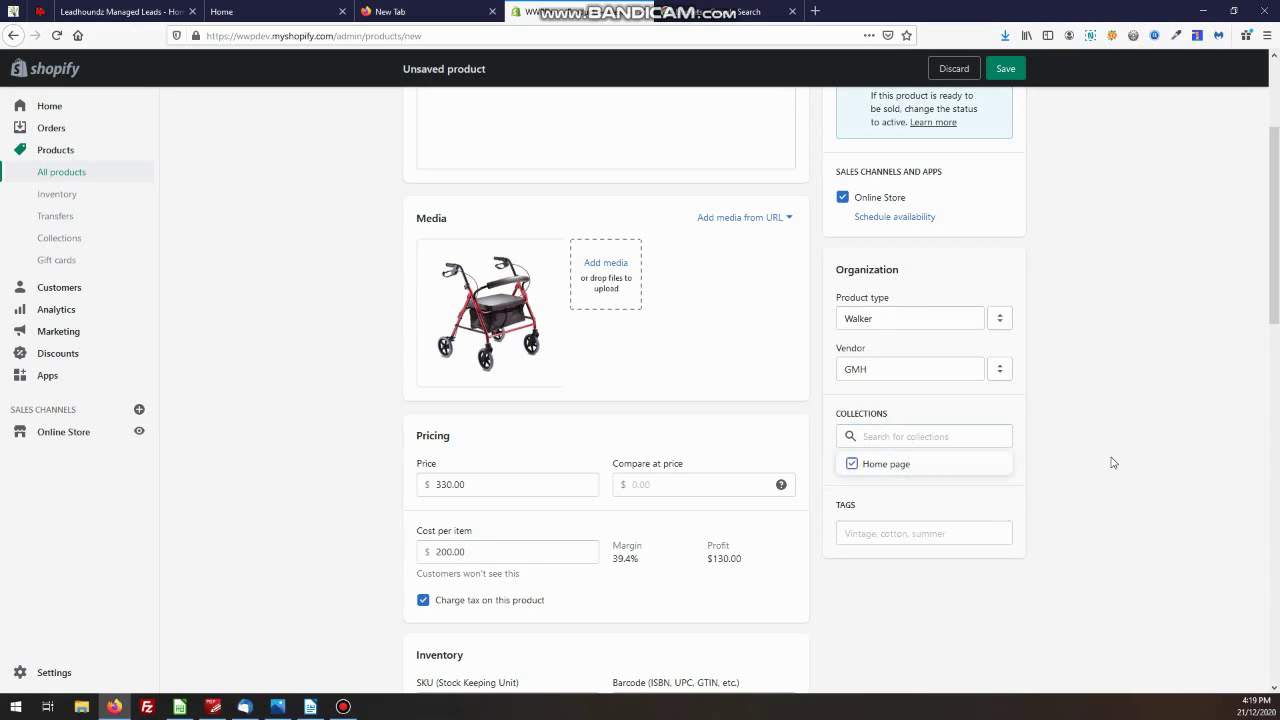
left_click(1023, 486)
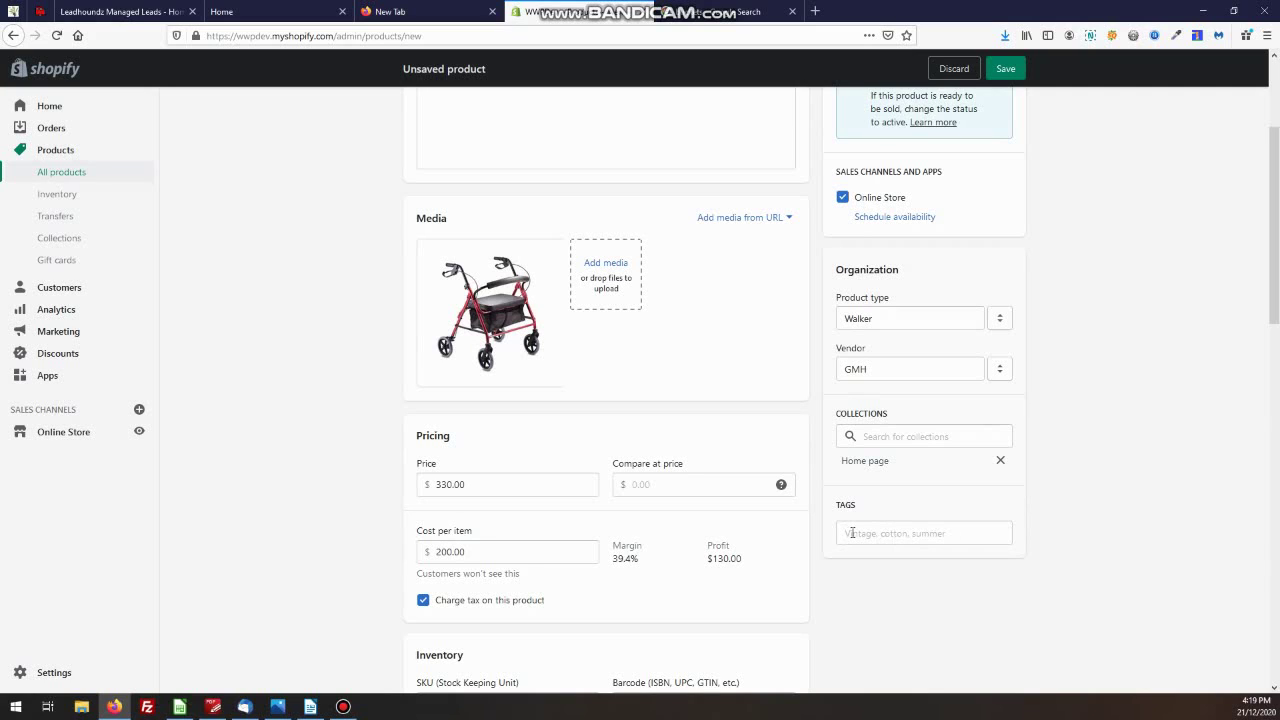
left_click(847, 535)
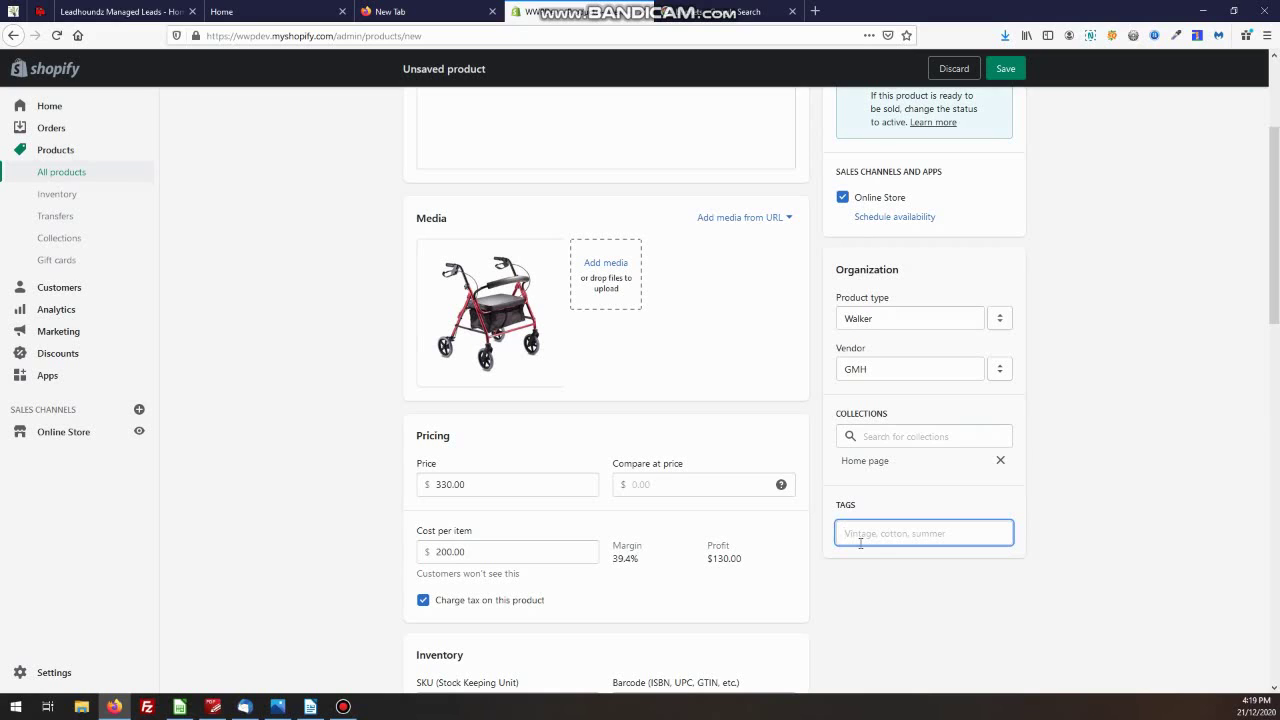
type("featured")
left_click(889, 560)
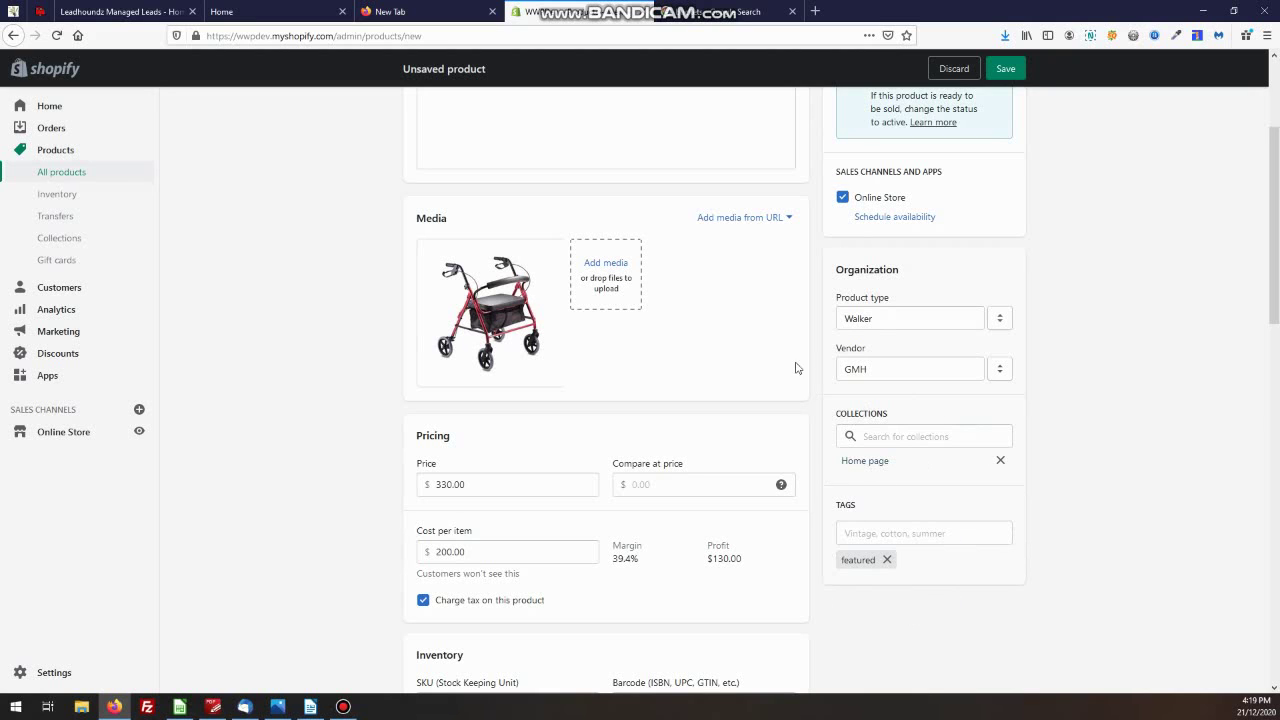
Change the product status to Active.
scroll(371, 540, "up", 2)
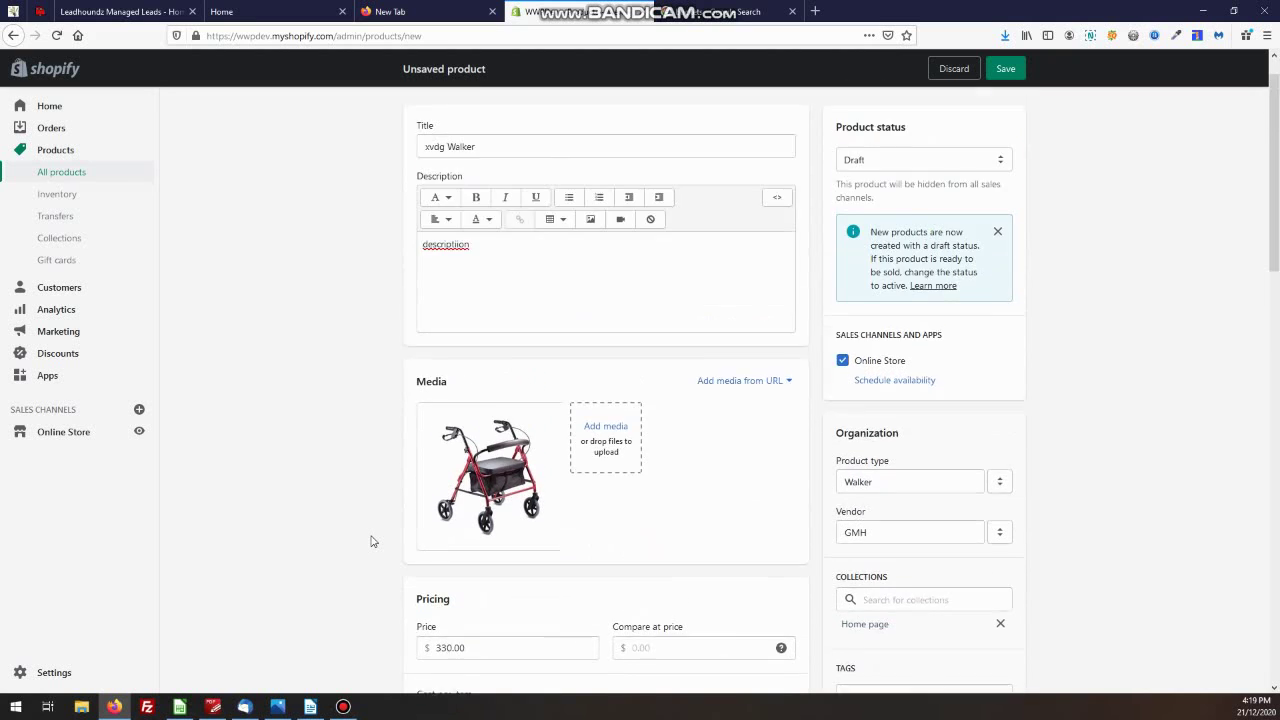
scroll(371, 540, "down", 2)
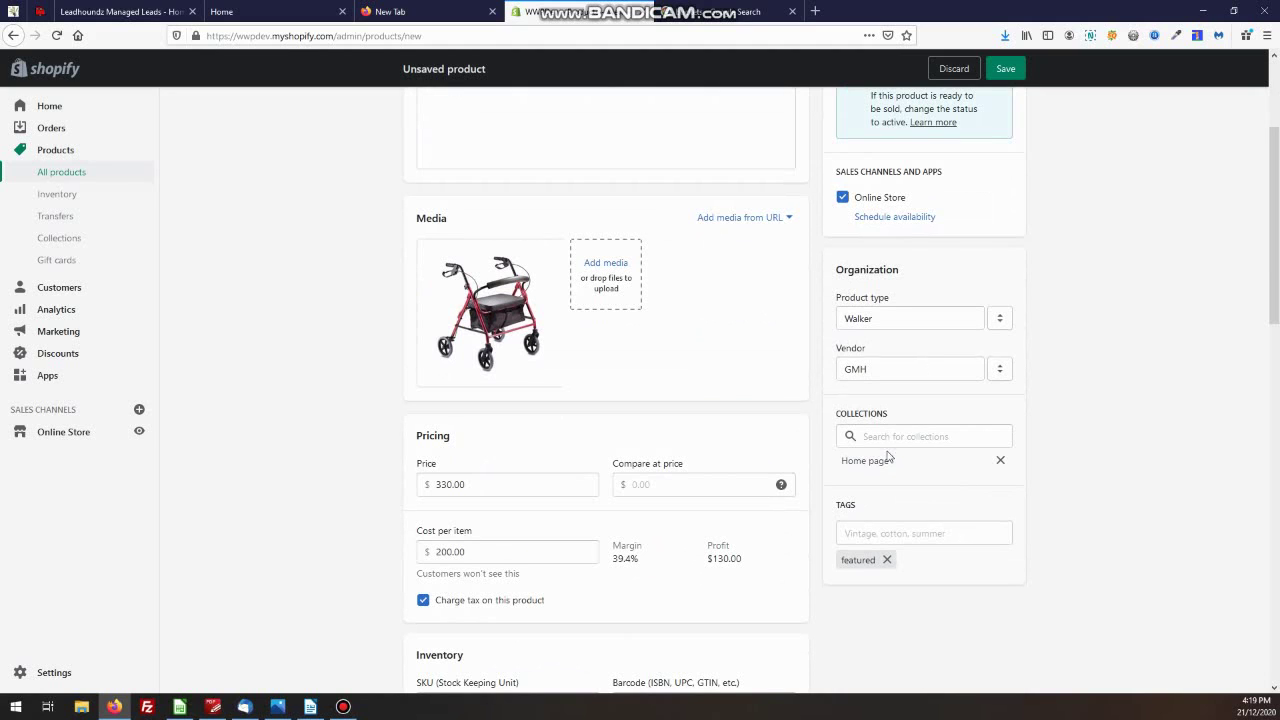
scroll(370, 474, "up", 2)
scroll(369, 474, "up", 1)
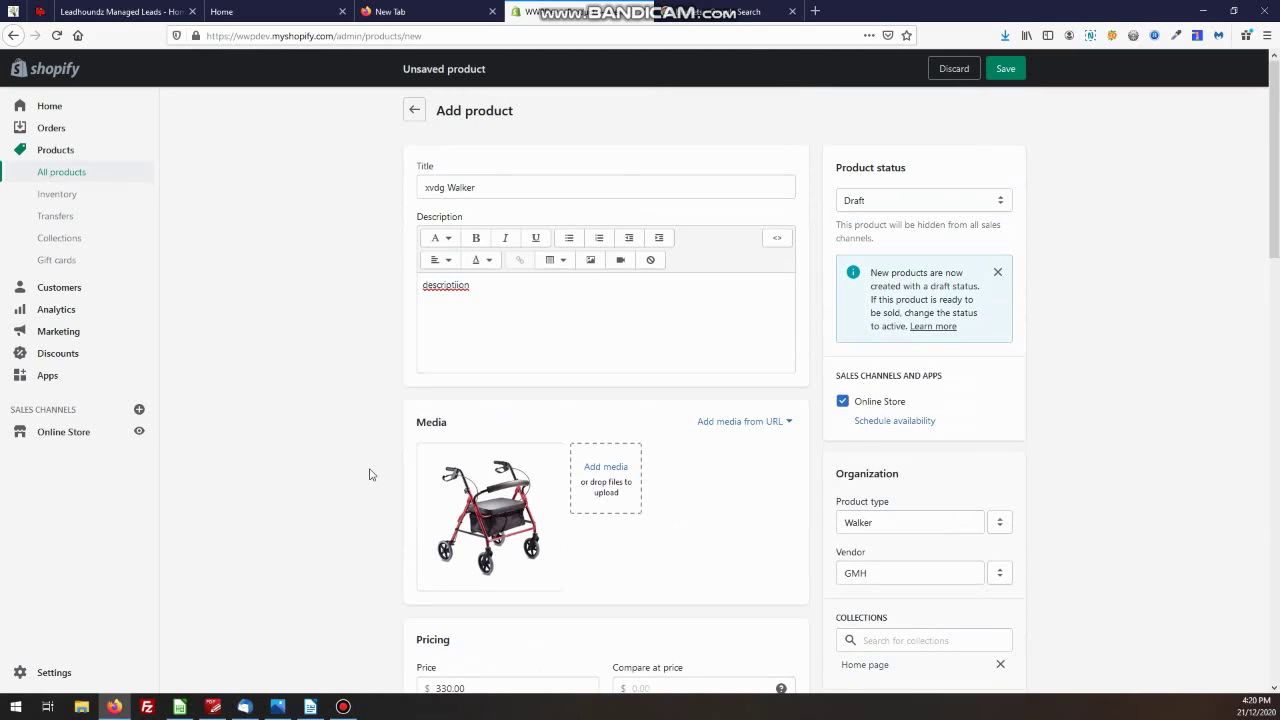
left_click(916, 210)
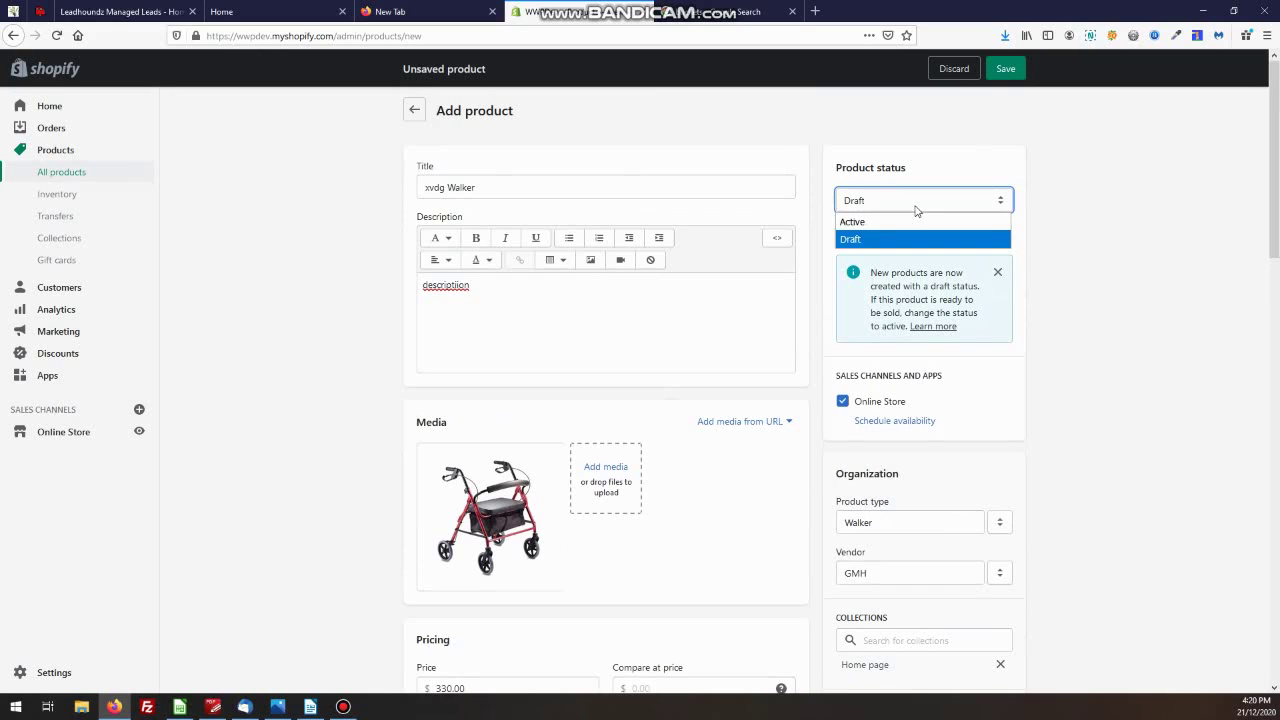
left_click(888, 221)
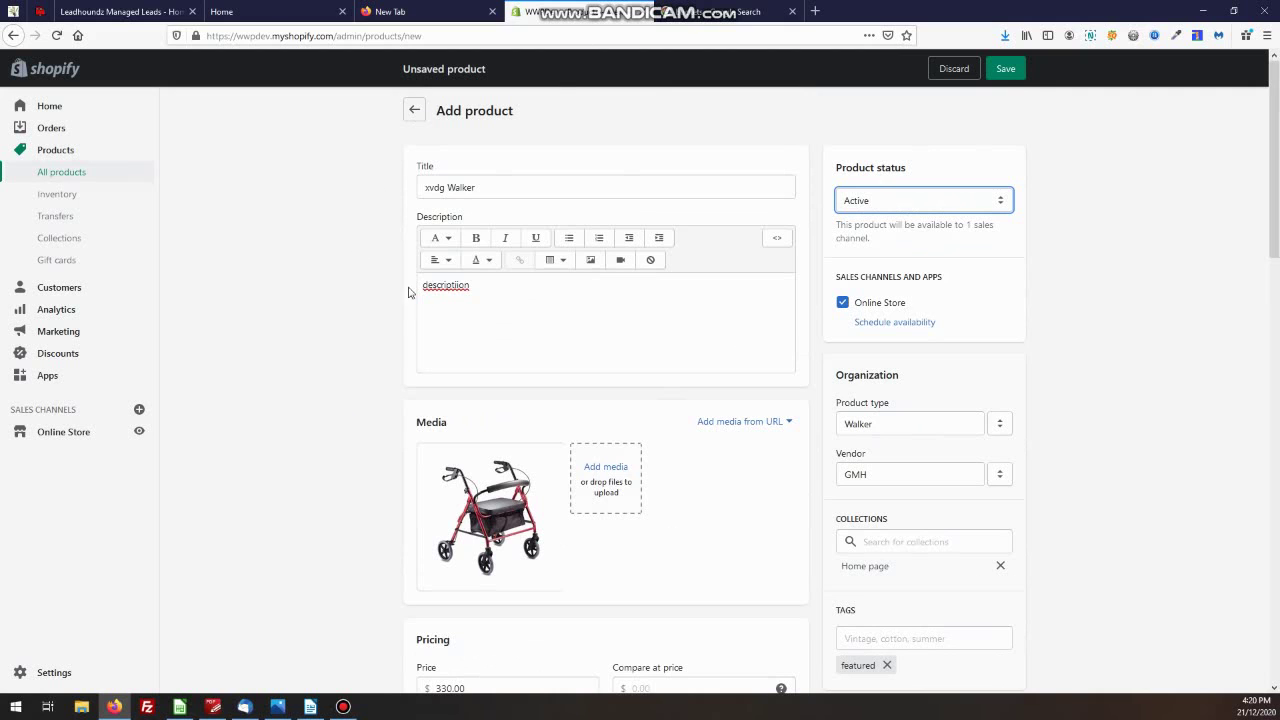
Edit the search engine listing and set its page title to "Sit on Walker".
scroll(408, 289, "down", 6)
scroll(382, 402, "down", 10)
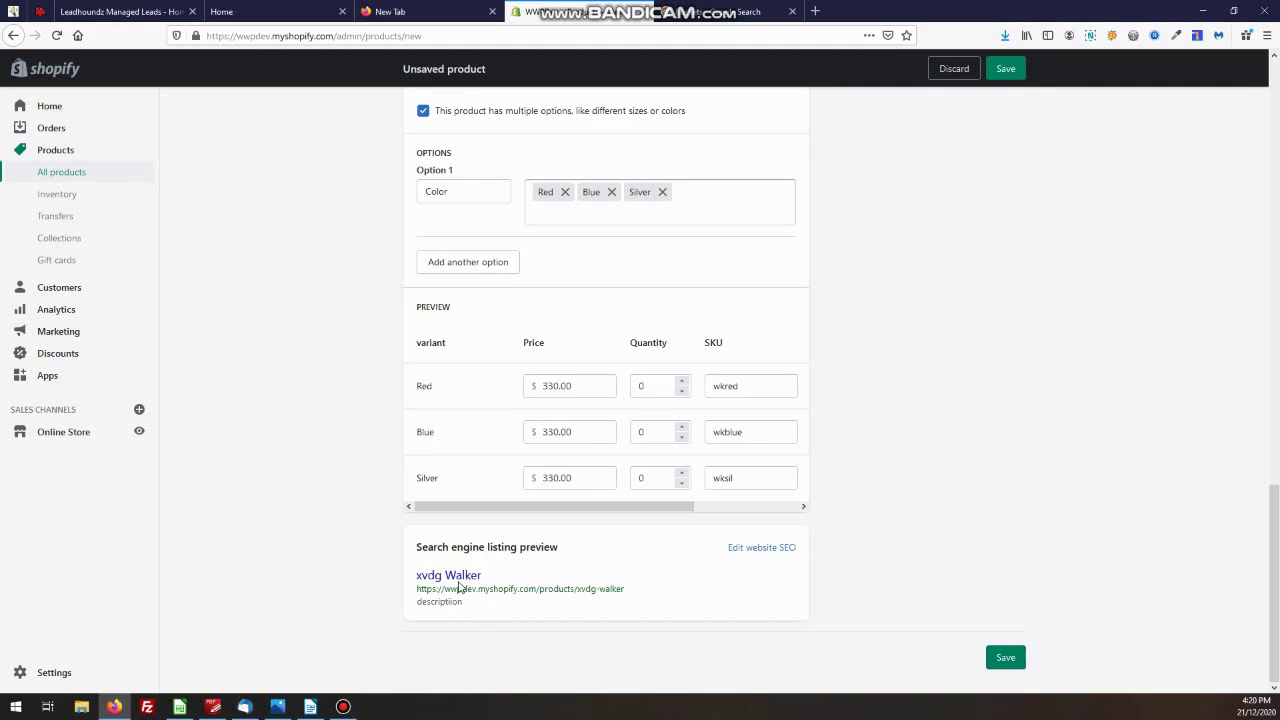
left_click(751, 549)
scroll(435, 551, "down", 3)
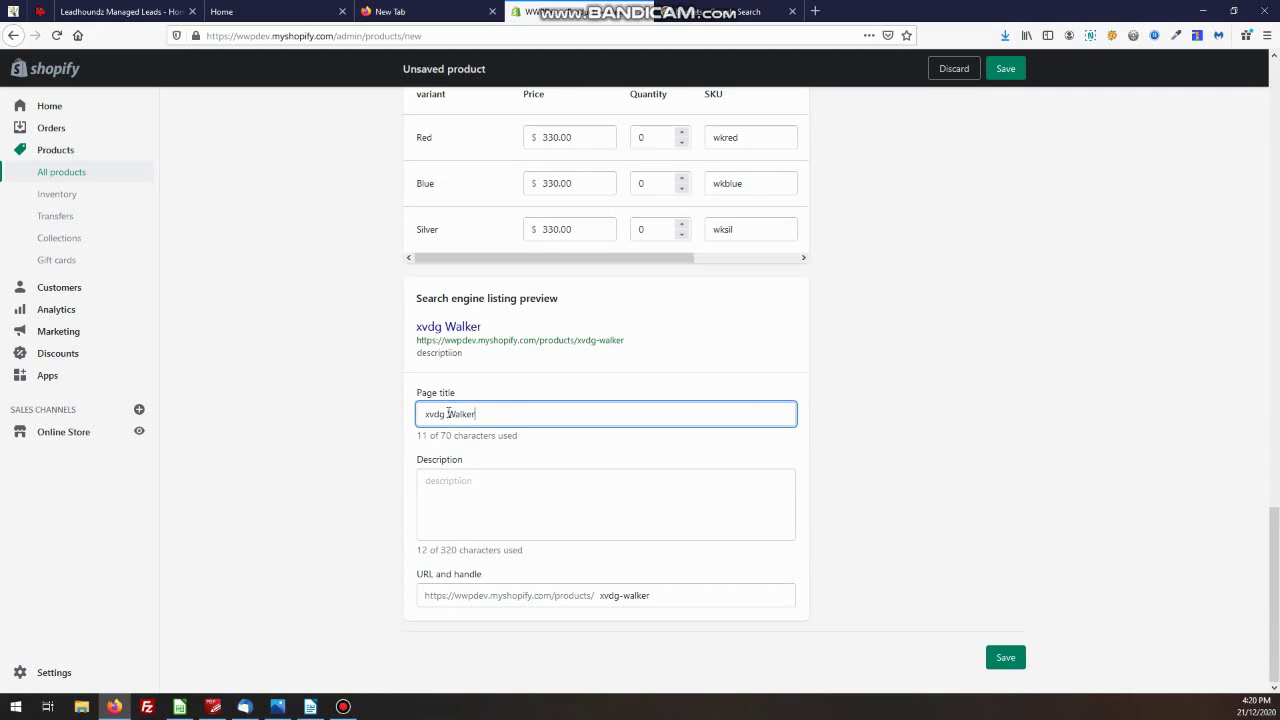
left_click_drag(447, 413, 380, 412)
key("BackSpace")
type("Sit on")
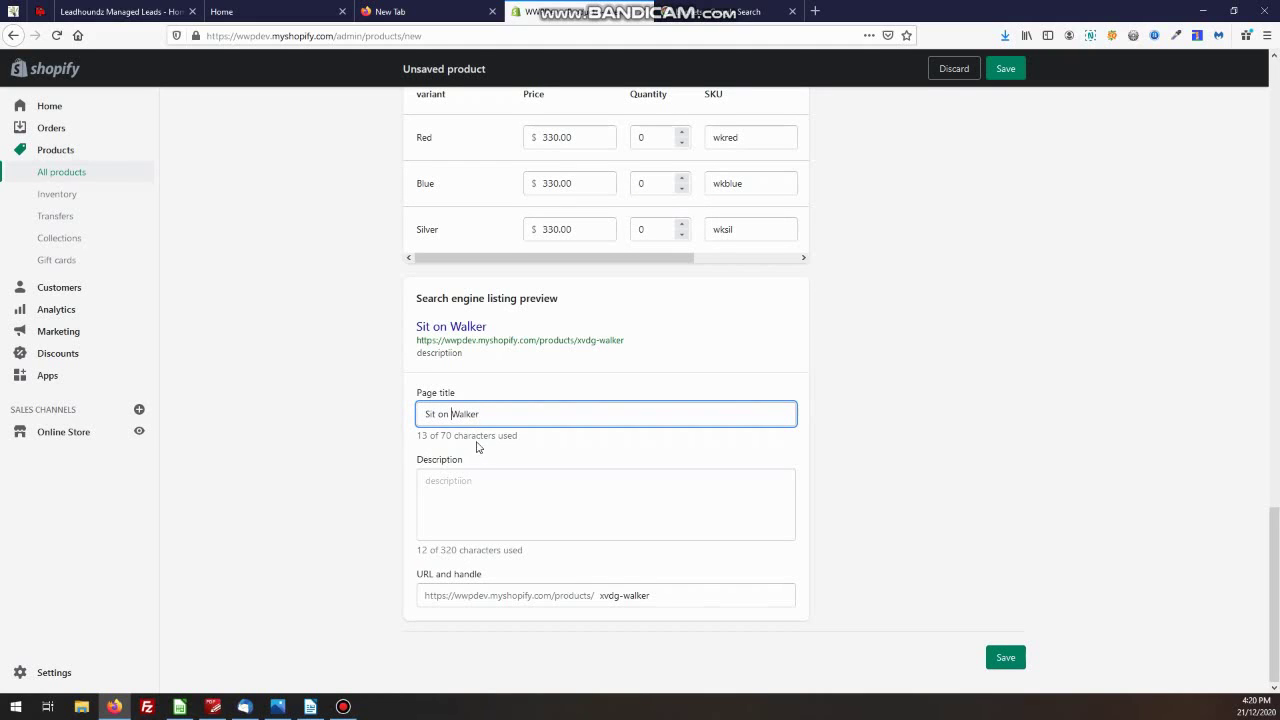
Select the search listing's description text and examine how titles and descriptions appear in the open Google results for buckets.
left_click(428, 481)
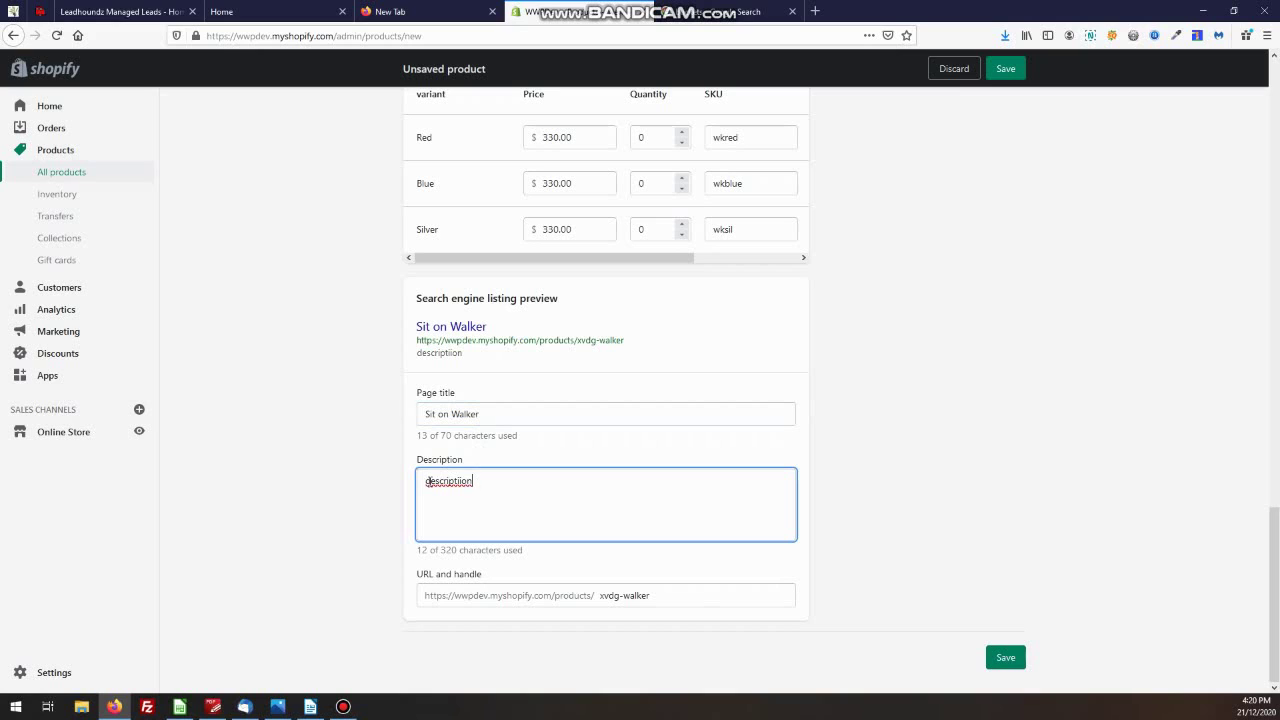
double_click(473, 480)
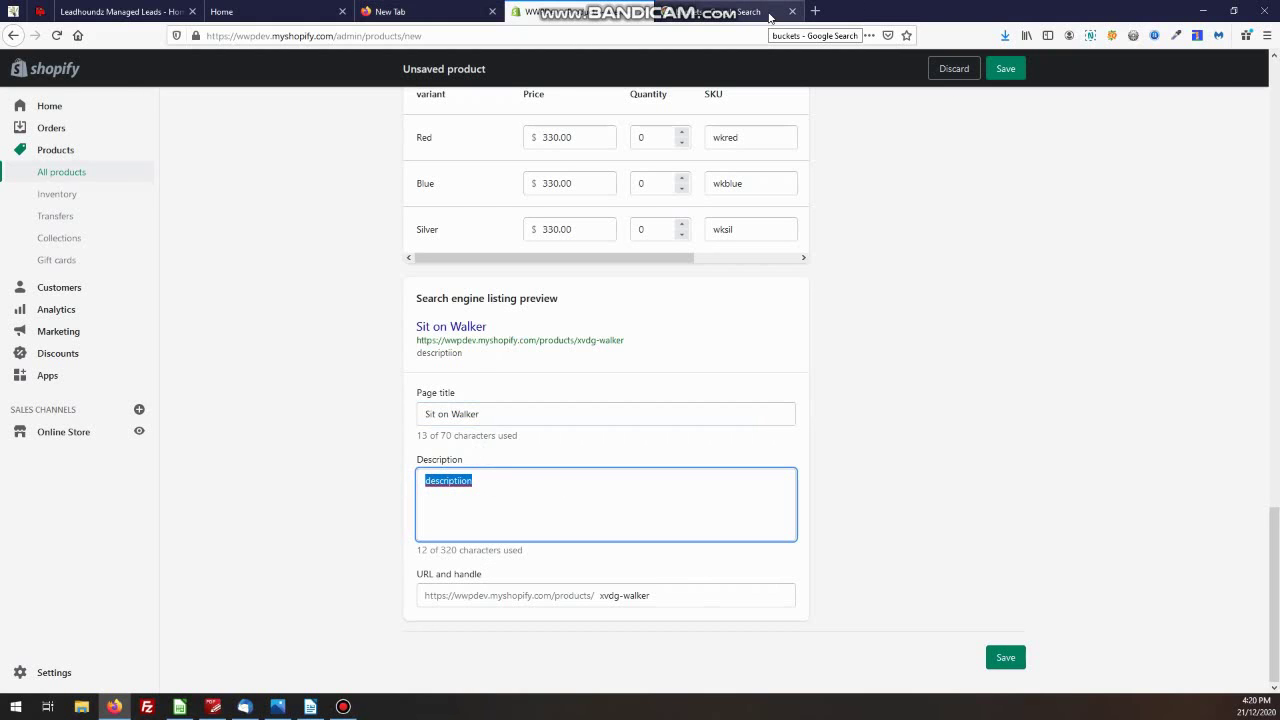
left_click(769, 17)
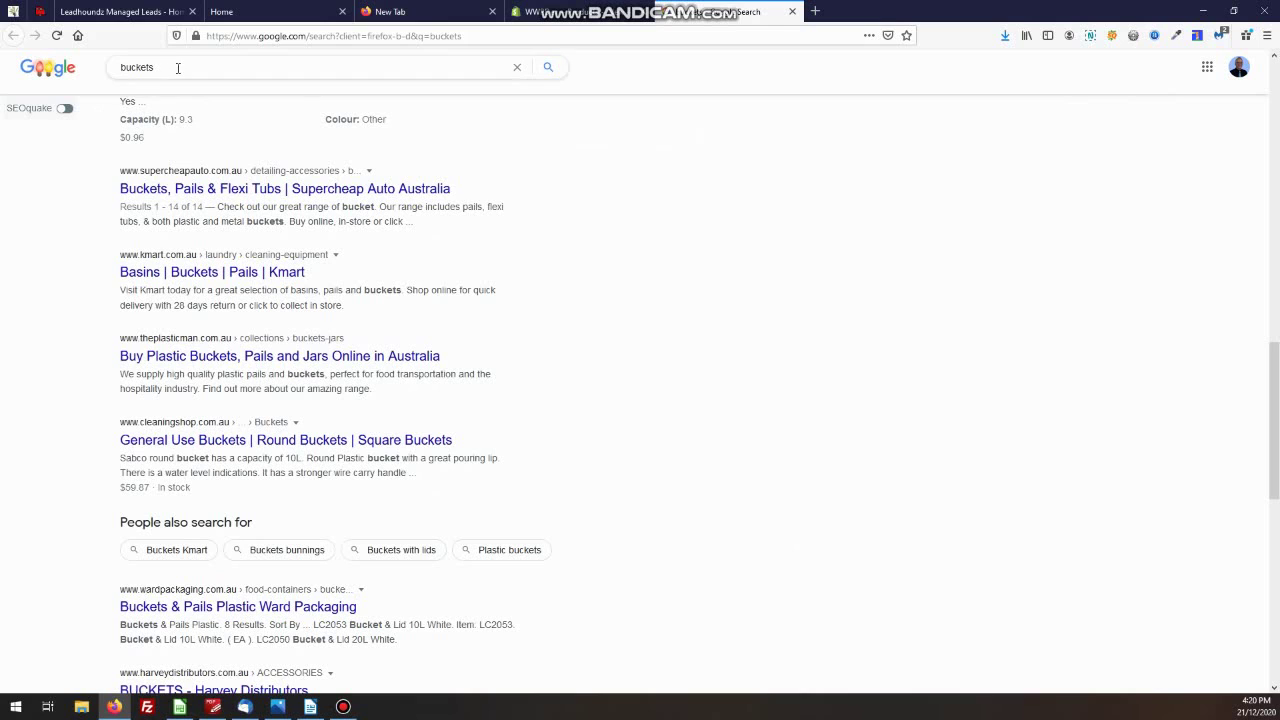
scroll(66, 289, "down", 3)
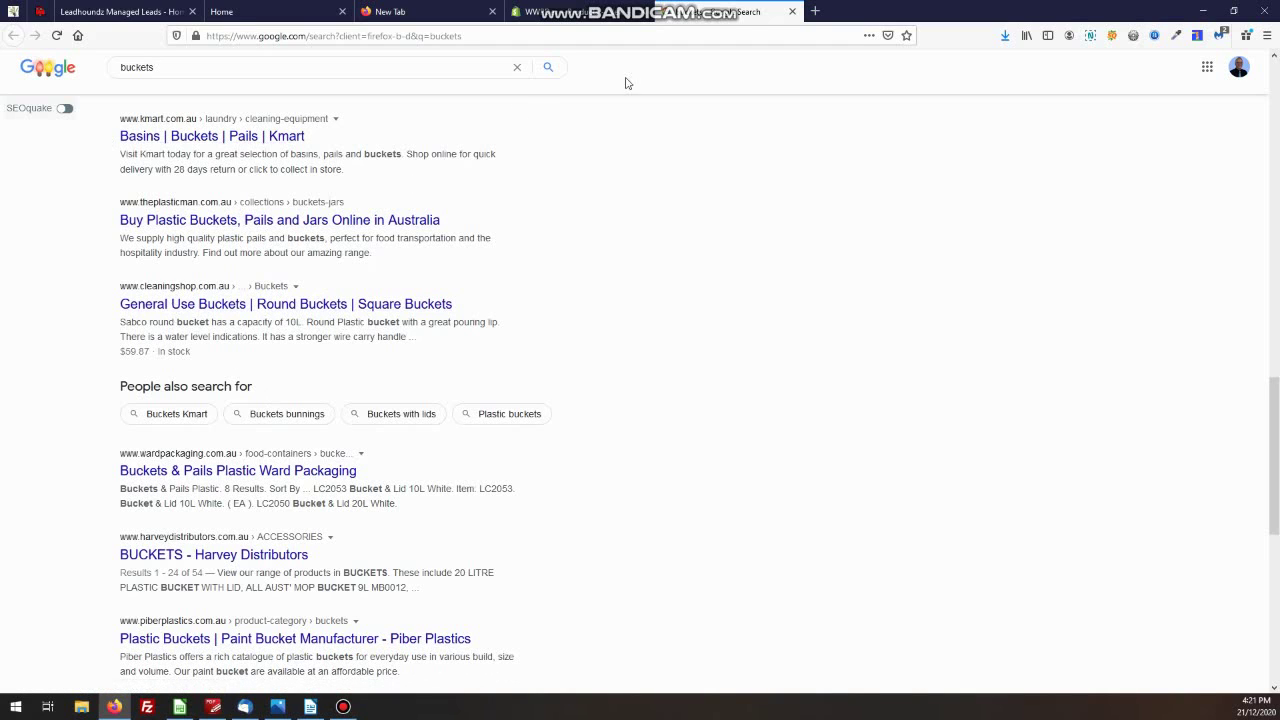
left_click(563, 17)
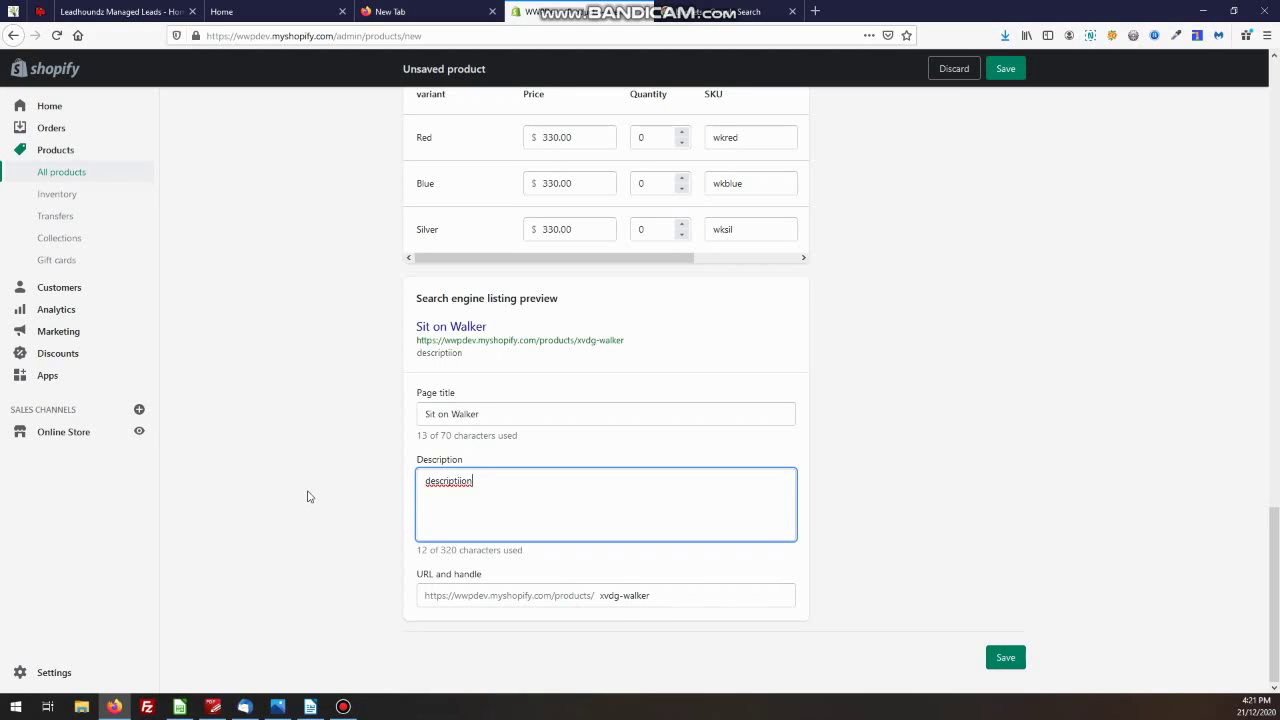
Review the completed product form from the variants up to the title and save the new product.
scroll(368, 518, "up", 3)
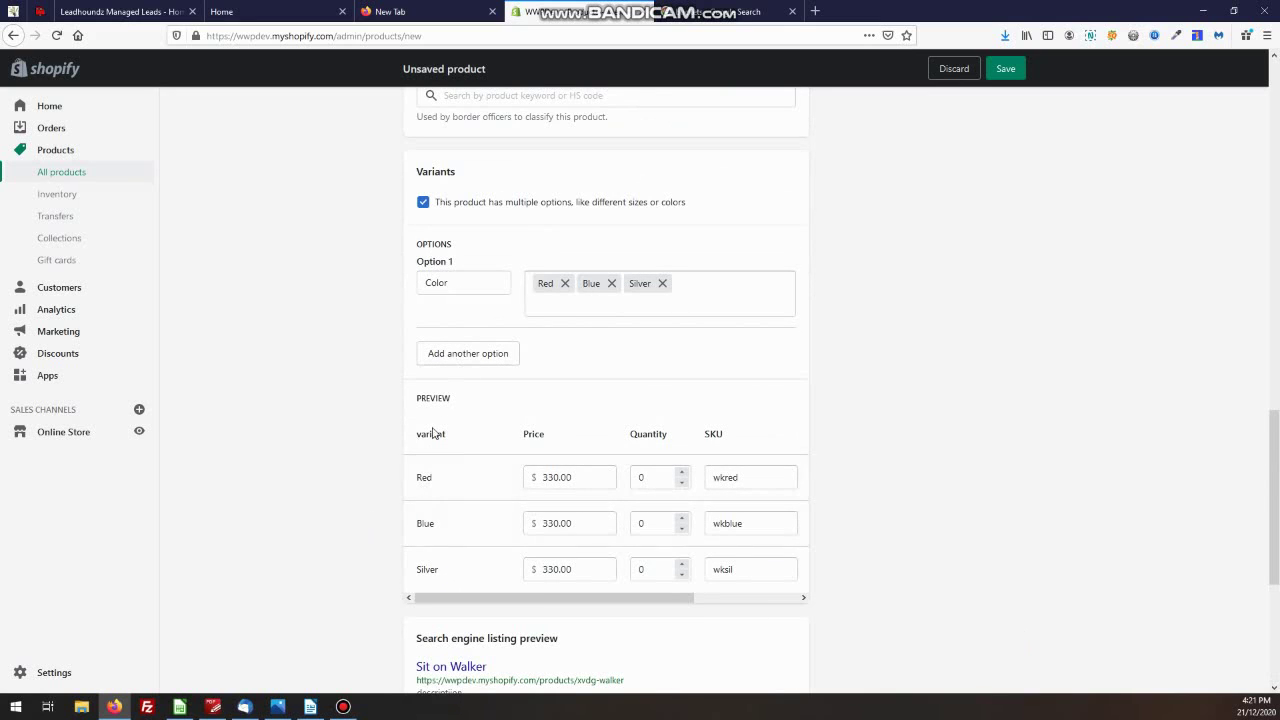
scroll(366, 517, "up", 10)
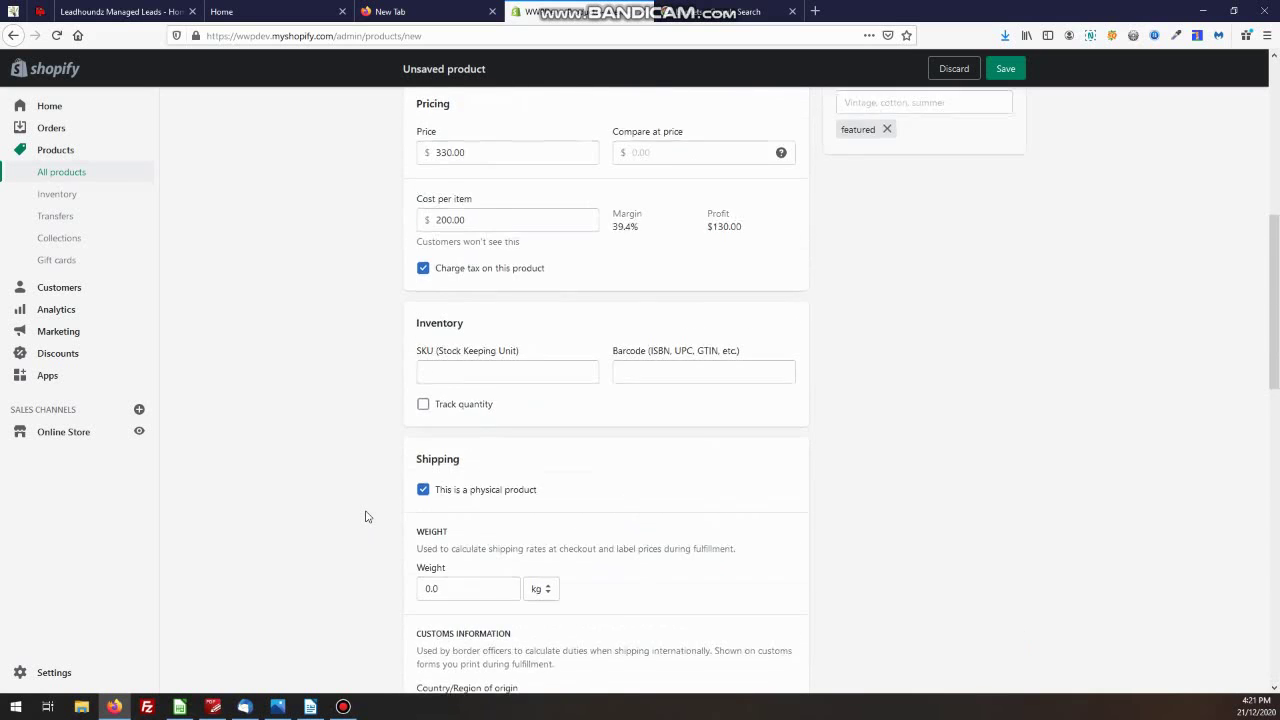
scroll(366, 517, "up", 4)
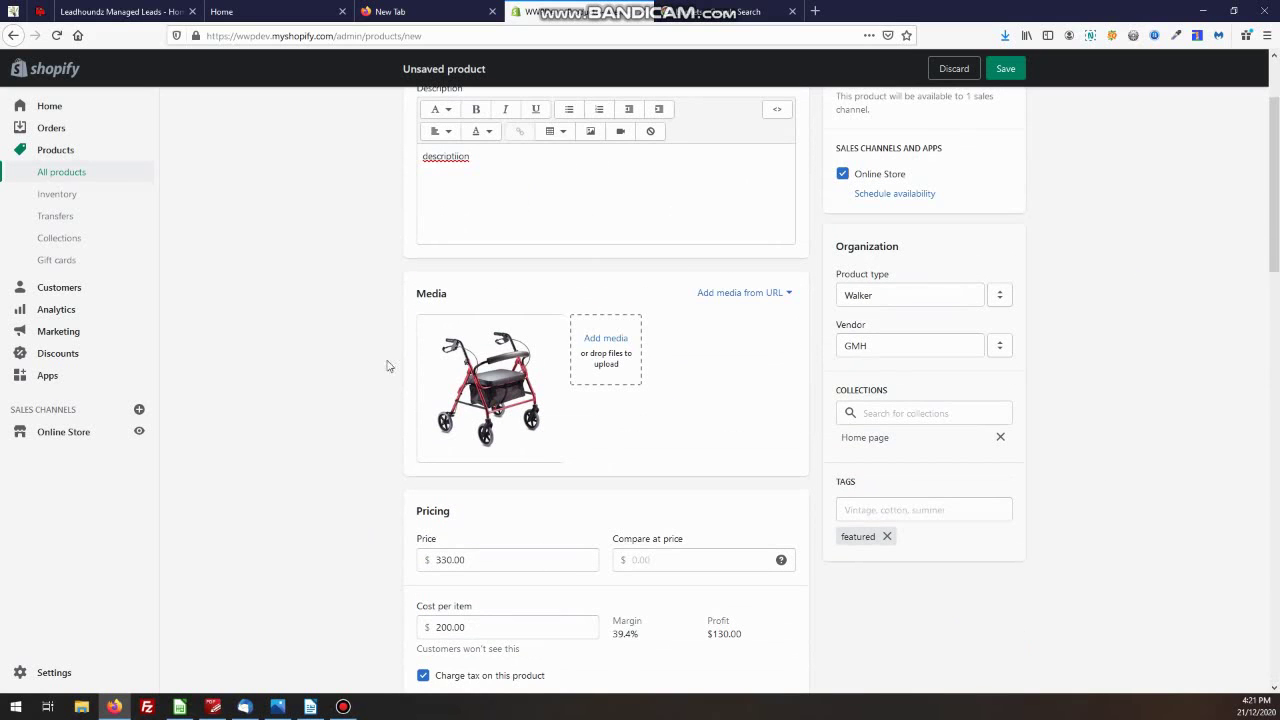
scroll(389, 366, "up", 2)
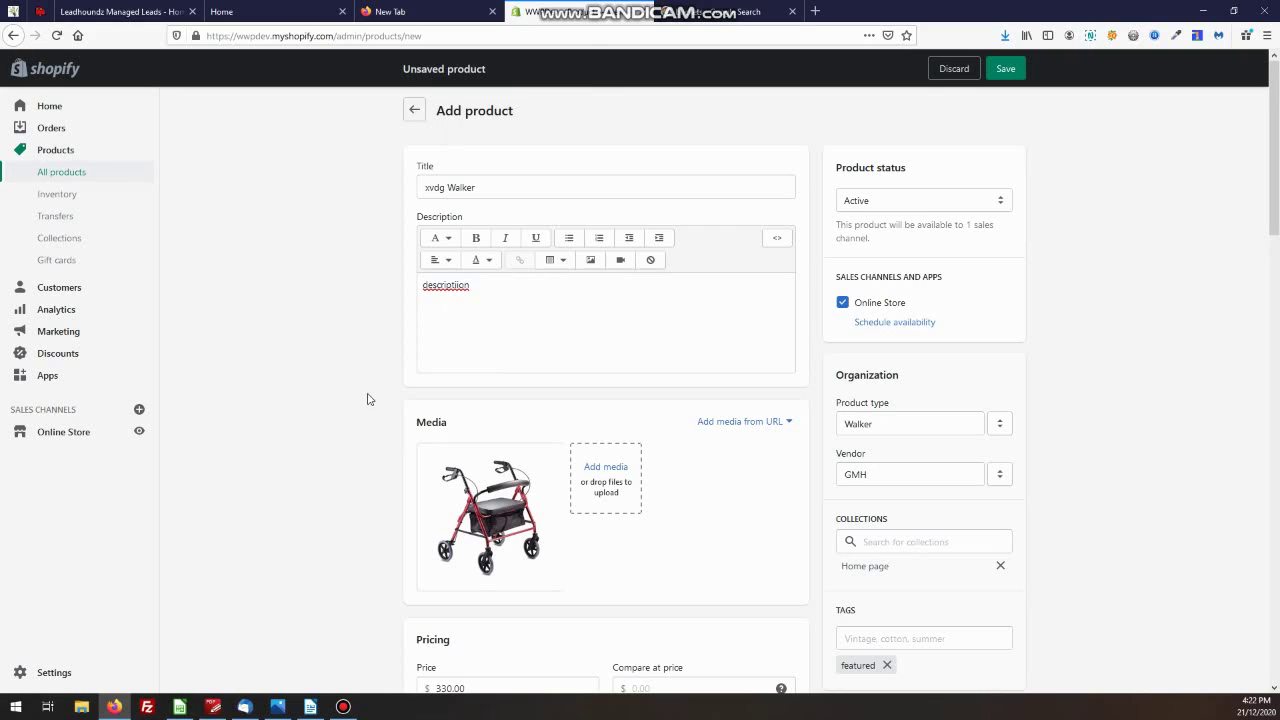
left_click(1007, 71)
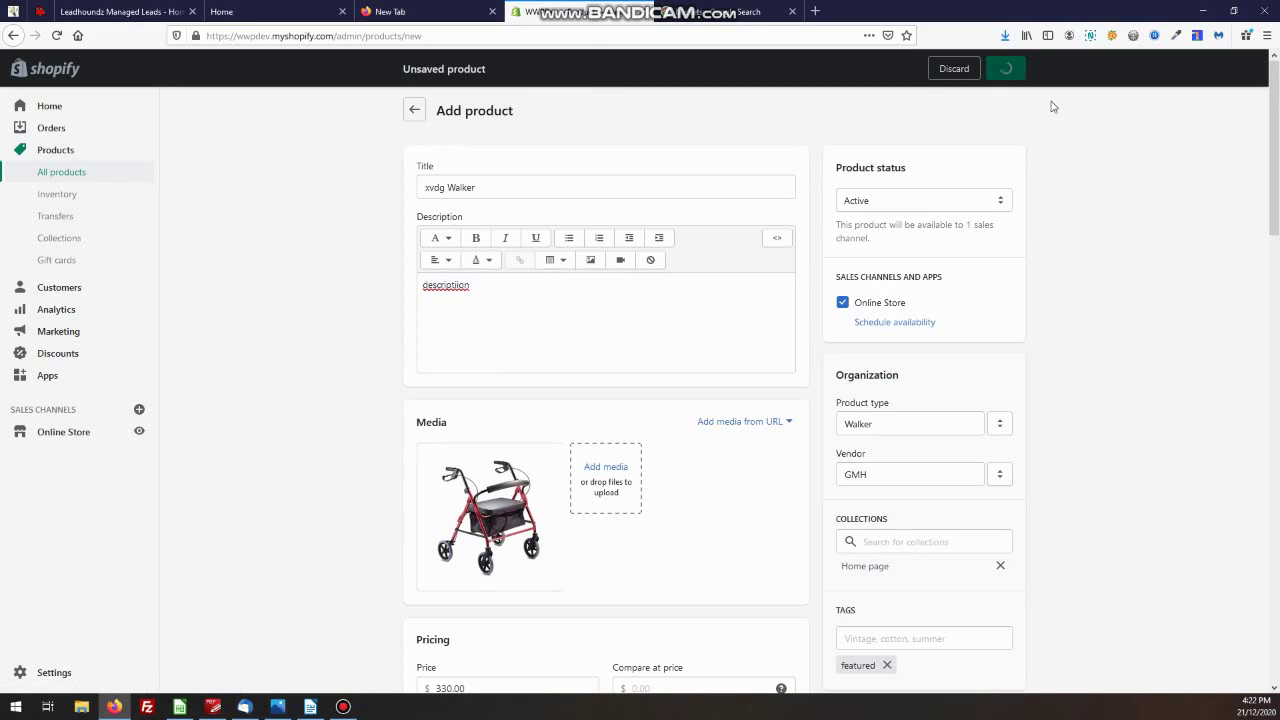